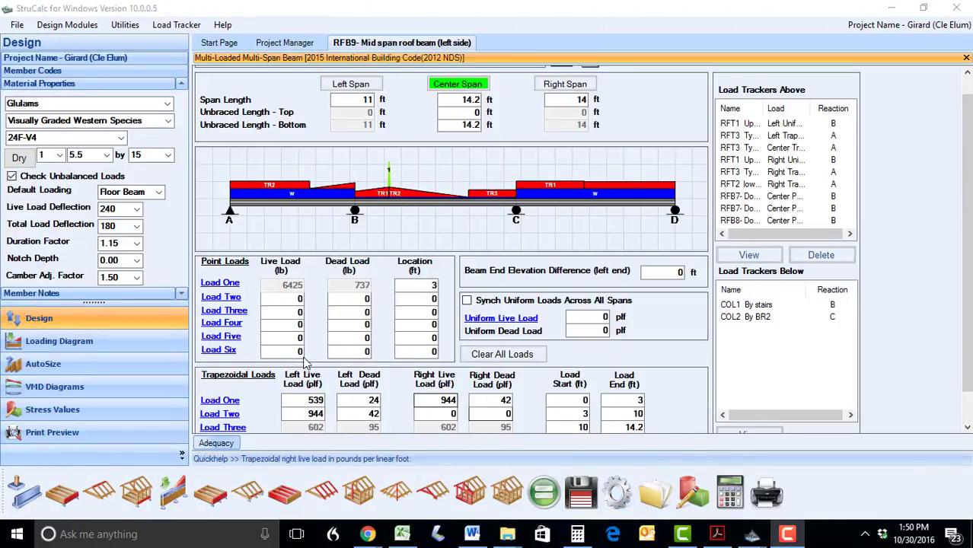
- Transfer reaction B of the RFB2 Front side ridge beam to point load Two on the center span
left_click(218, 298)
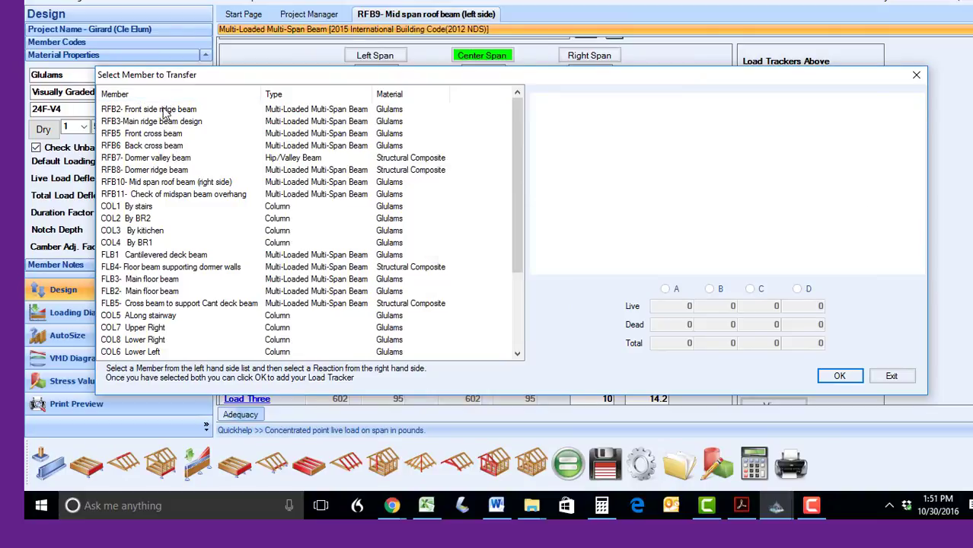
left_click(164, 110)
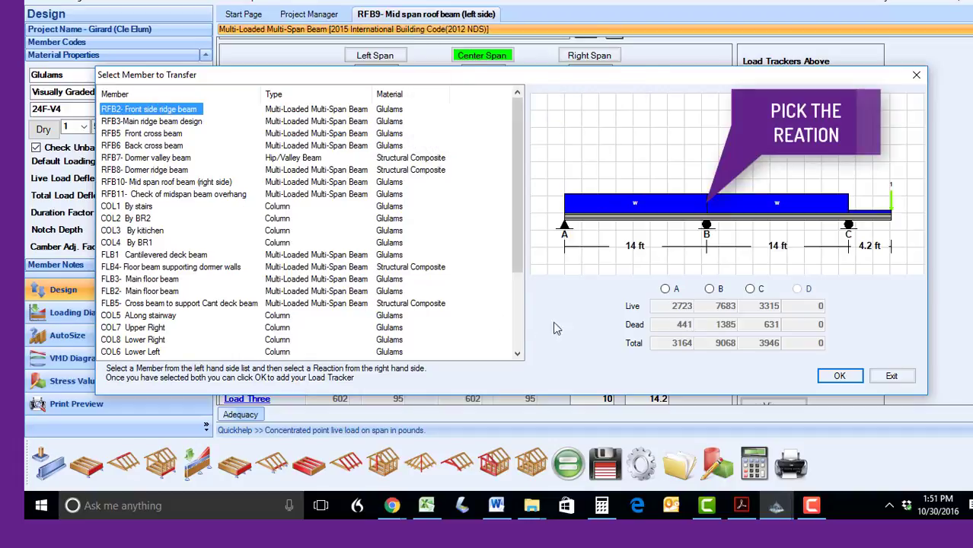
left_click(710, 290)
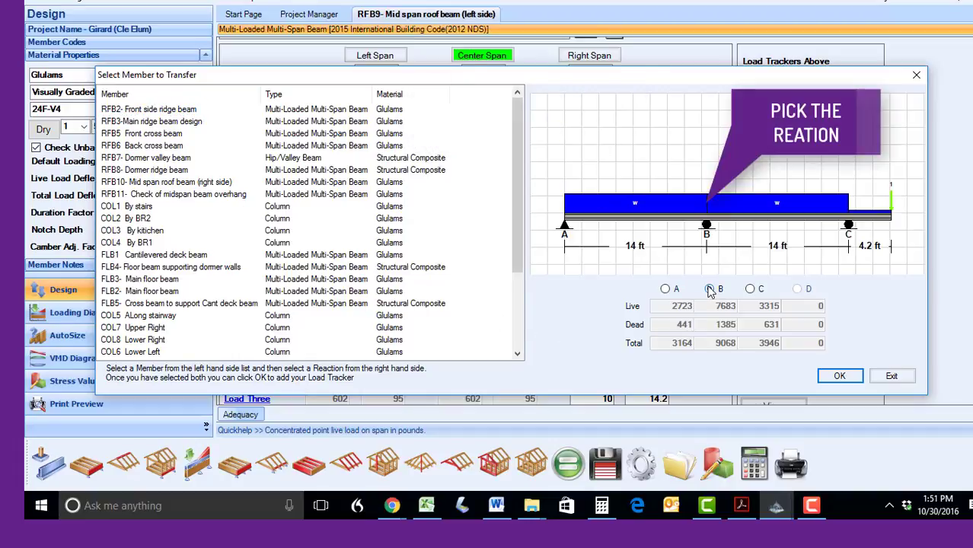
left_click(840, 377)
left_click(572, 293)
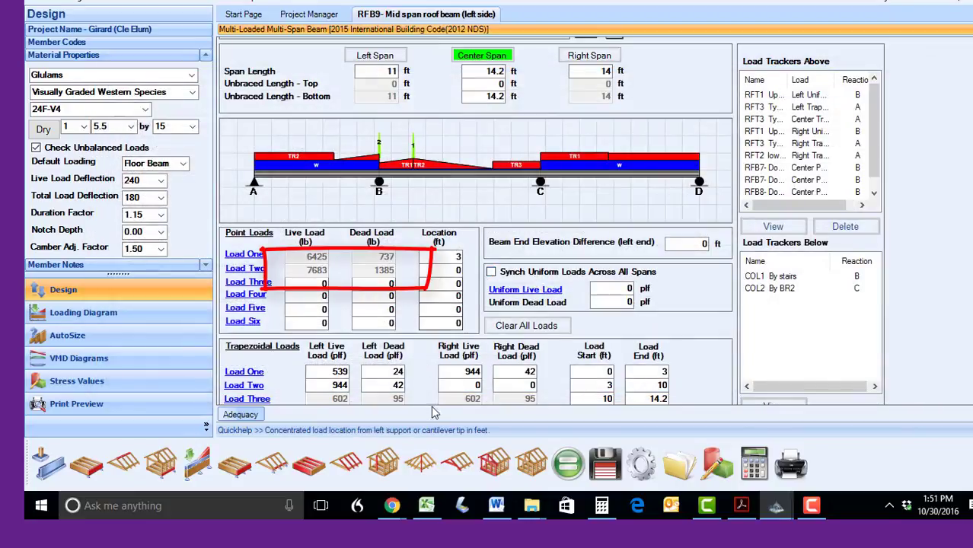
- Add reaction B of the RFB5 Front cross beam to point load Two and finish loading
left_click(250, 268)
left_click(477, 241)
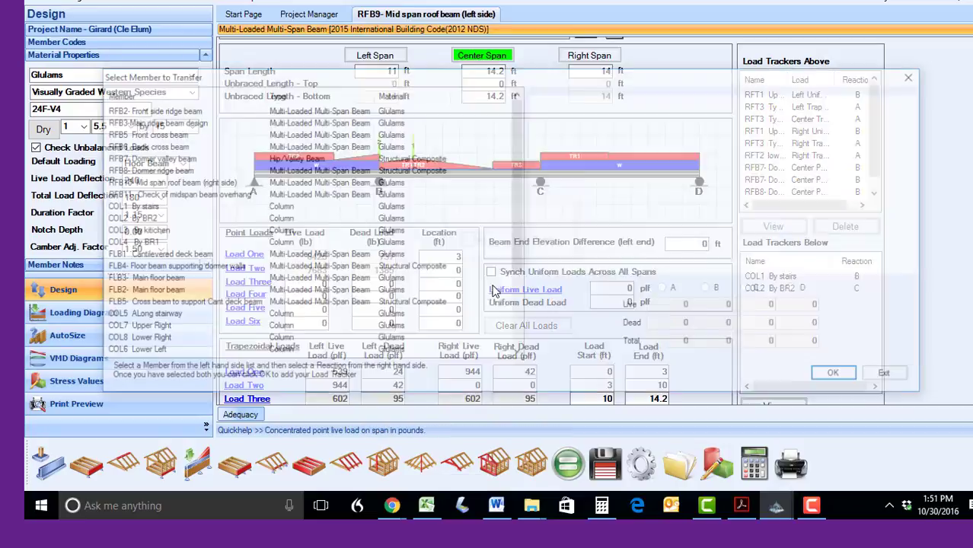
left_click(106, 135)
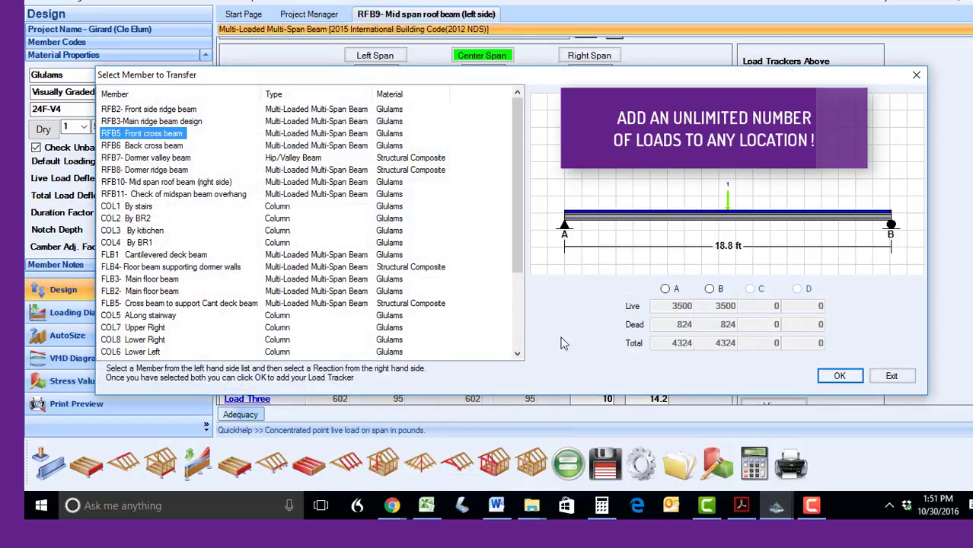
left_click(709, 288)
left_click(839, 376)
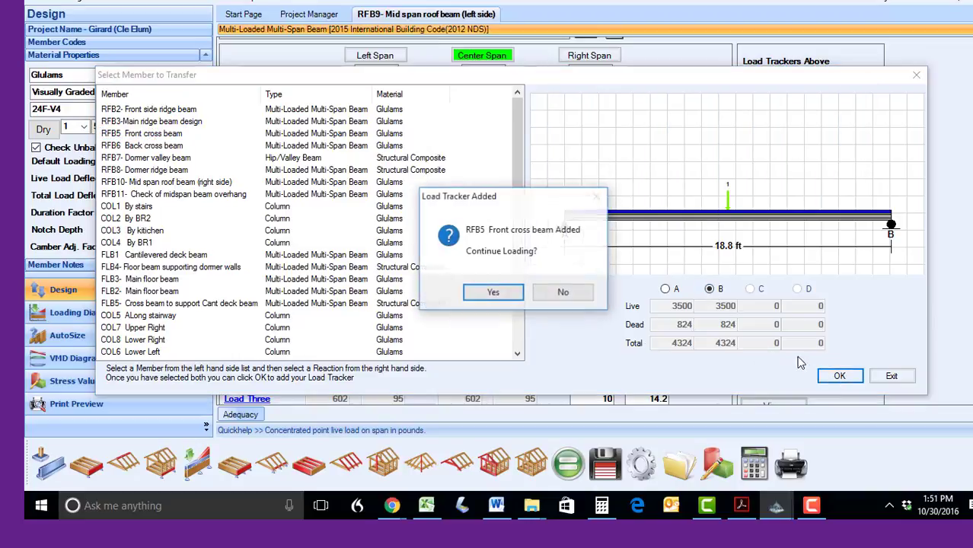
left_click(628, 293)
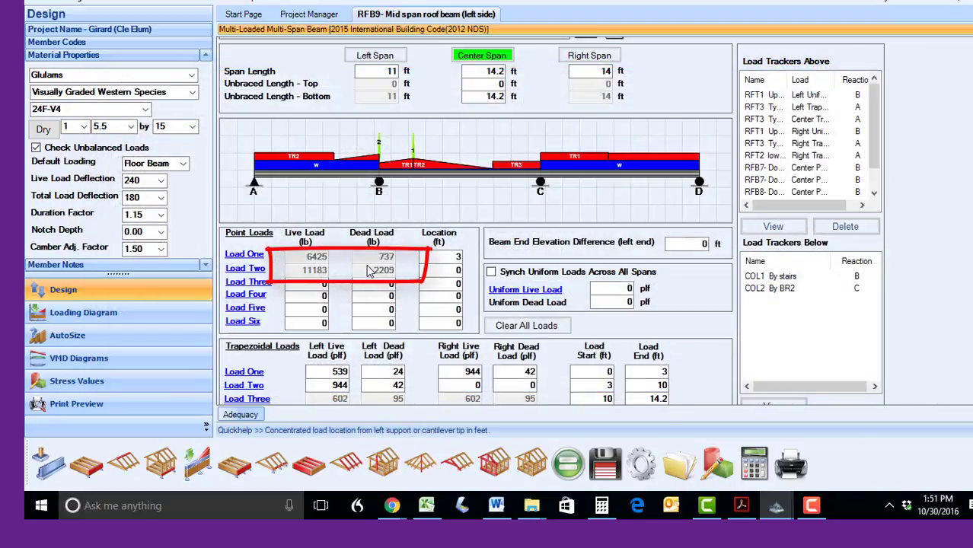
- Set the location of point load Two to 6 ft and open its load trackers for viewing or deleting
double_click(457, 271)
type("6")
key("Tab")
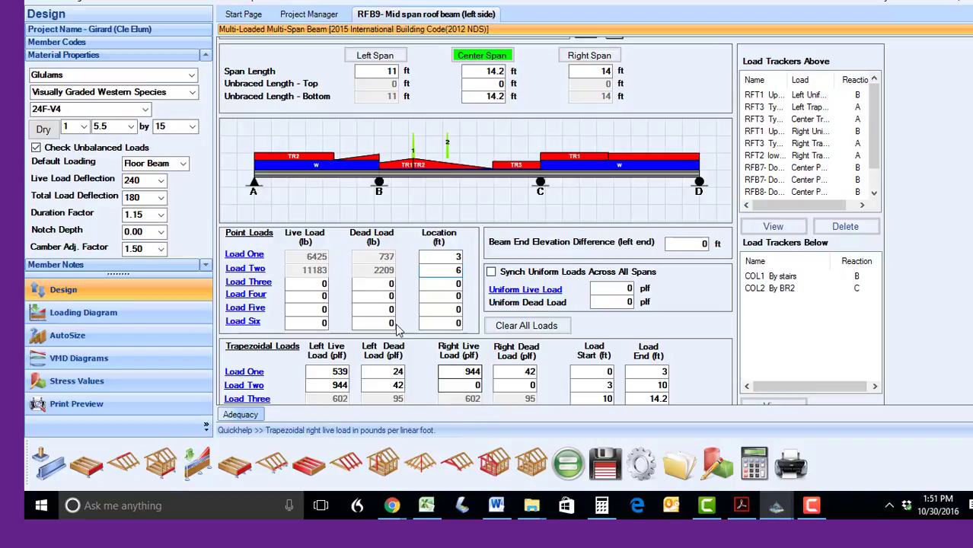
left_click(245, 269)
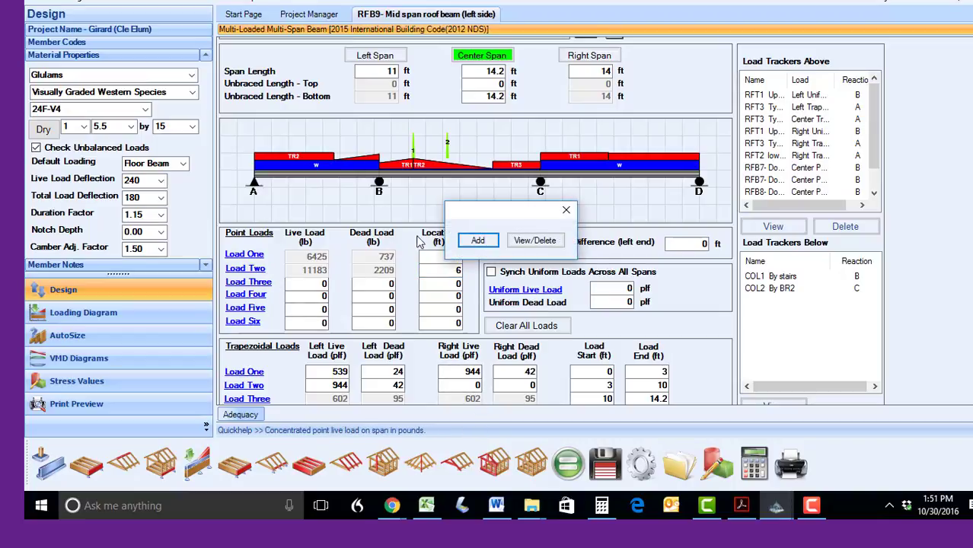
left_click(535, 240)
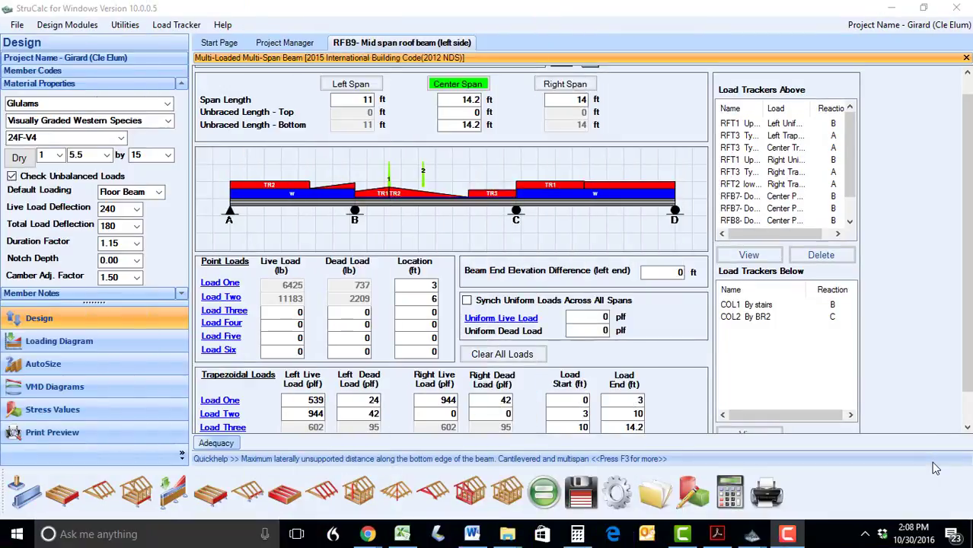
- Transfer reaction B of the RFT3 Typical lower roof rafters to the center span's uniform live load
left_click(508, 322)
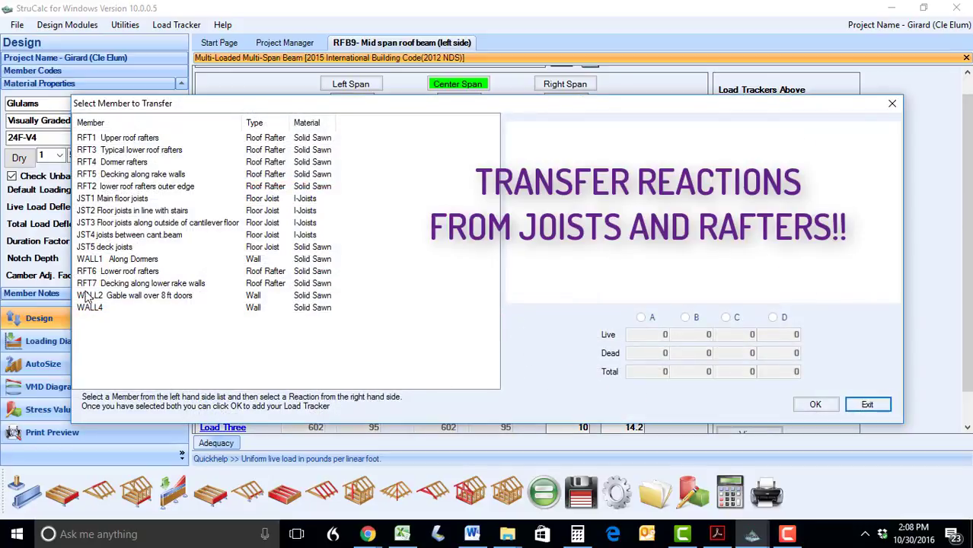
left_click(95, 151)
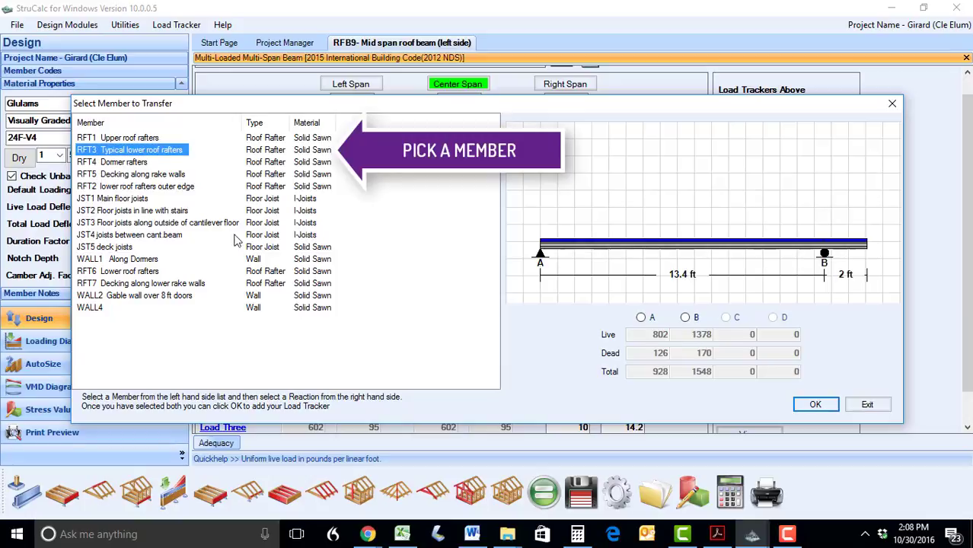
left_click(685, 320)
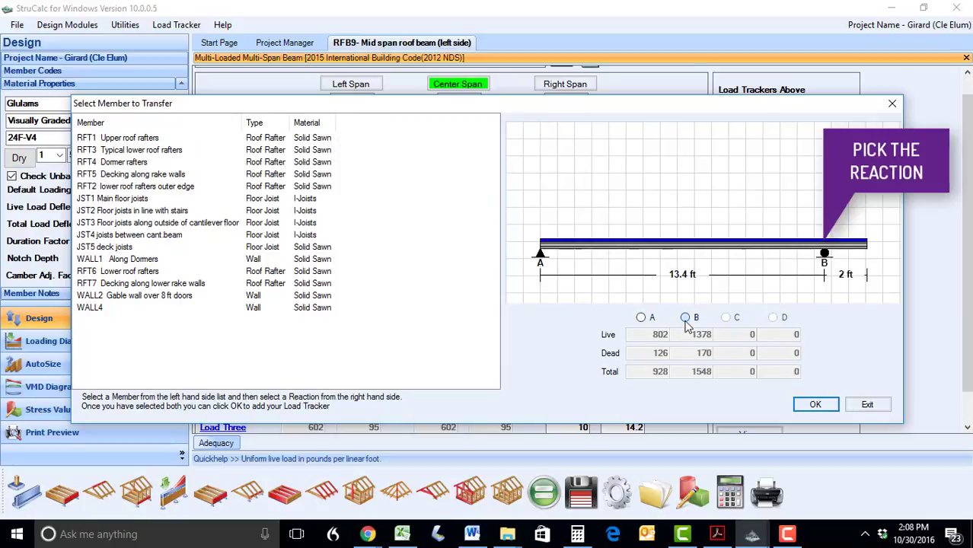
left_click(808, 407)
left_click(560, 323)
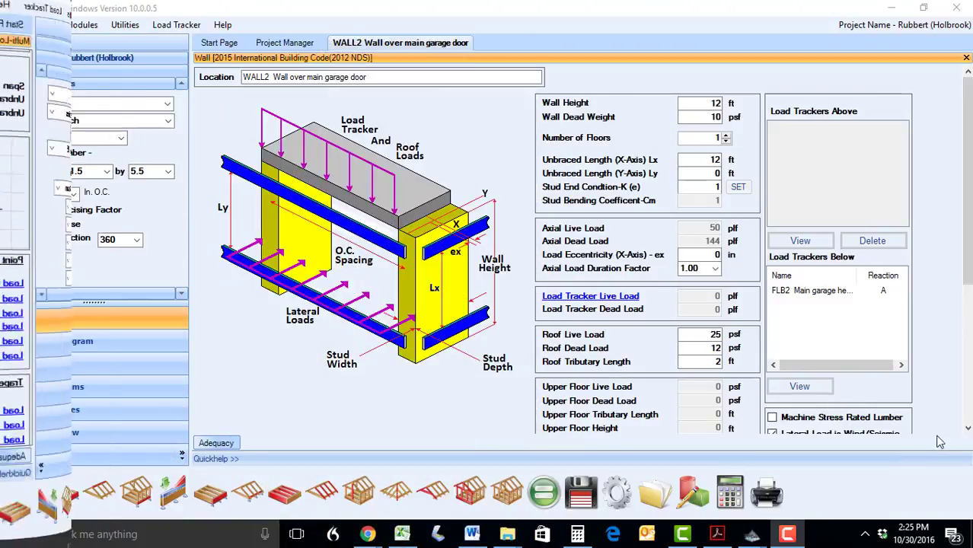
- Set the roof tributary length of WALL2 over the main garage door to 20 ft and save the design
left_click(708, 362)
type("20")
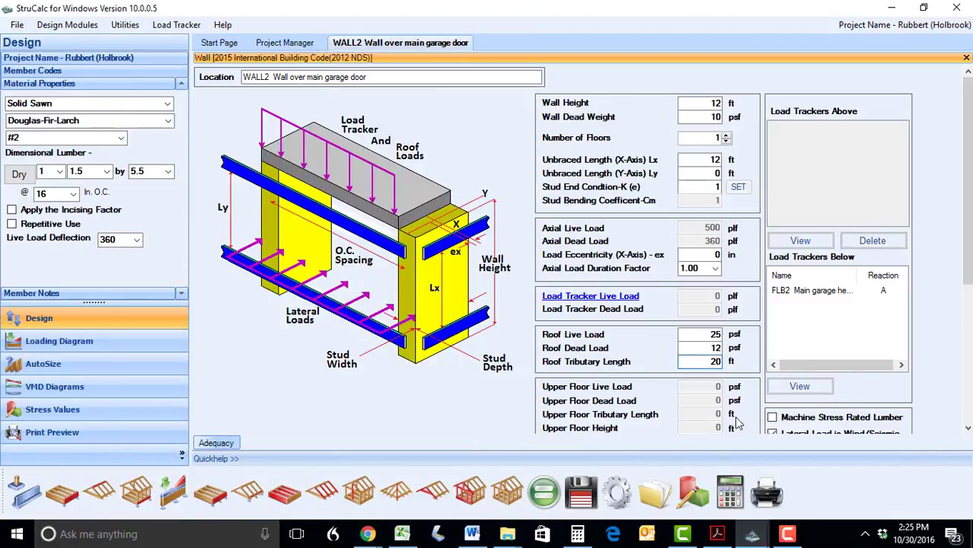
left_click(583, 499)
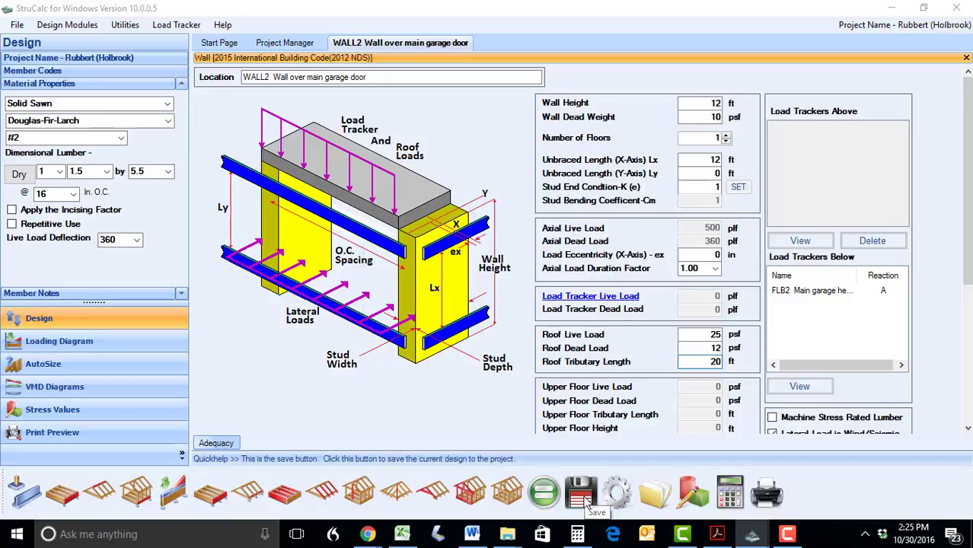
left_click(497, 314)
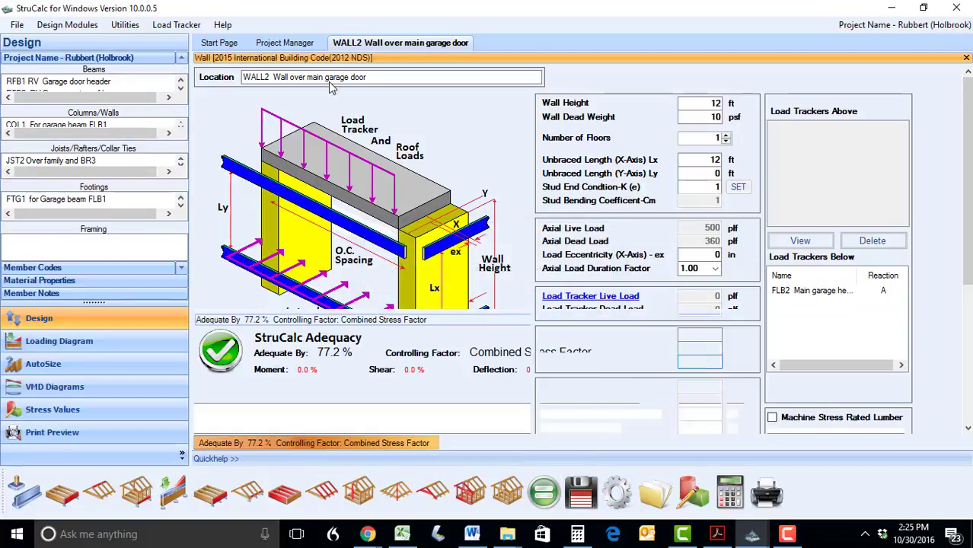
- Recalculate all load-tracked members of the project with the Load Tracker Auto Calculator
left_click(181, 27)
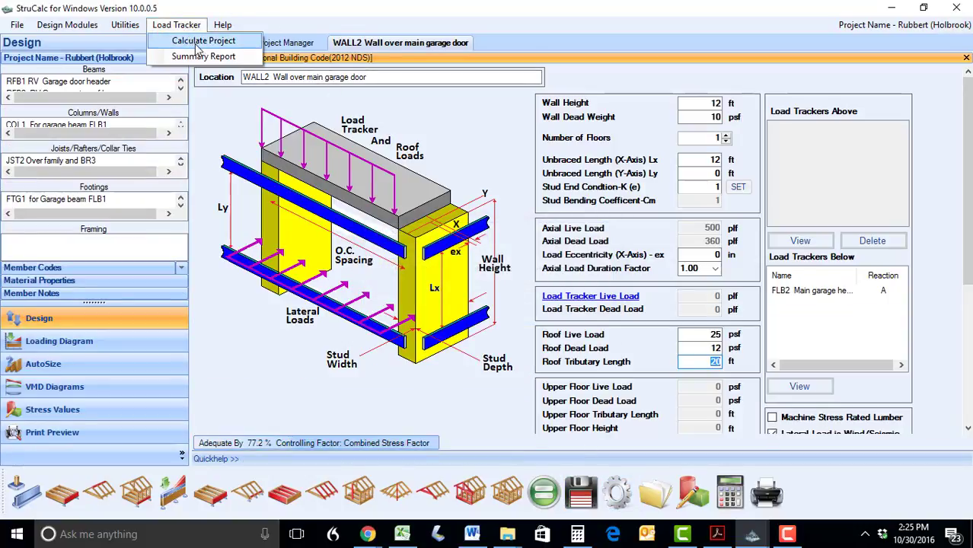
left_click(196, 41)
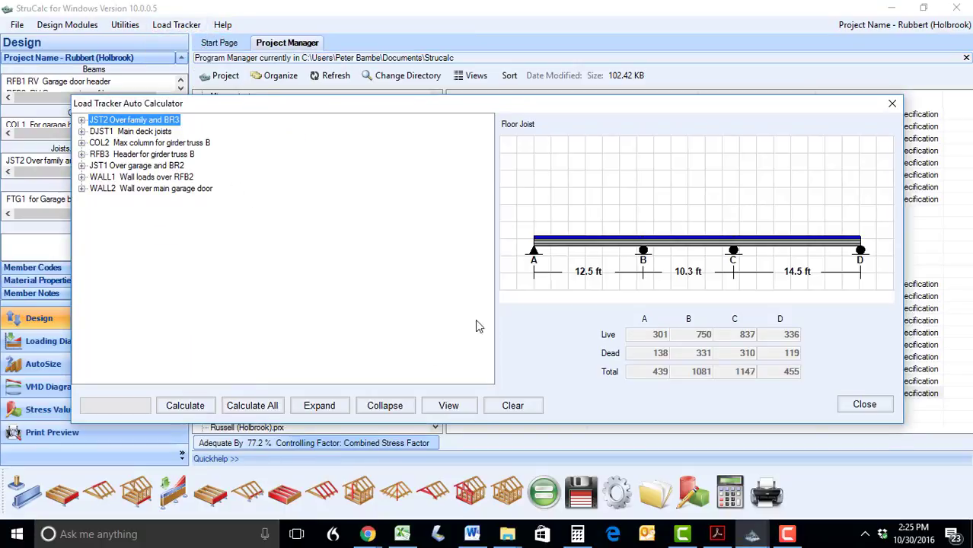
left_click(252, 406)
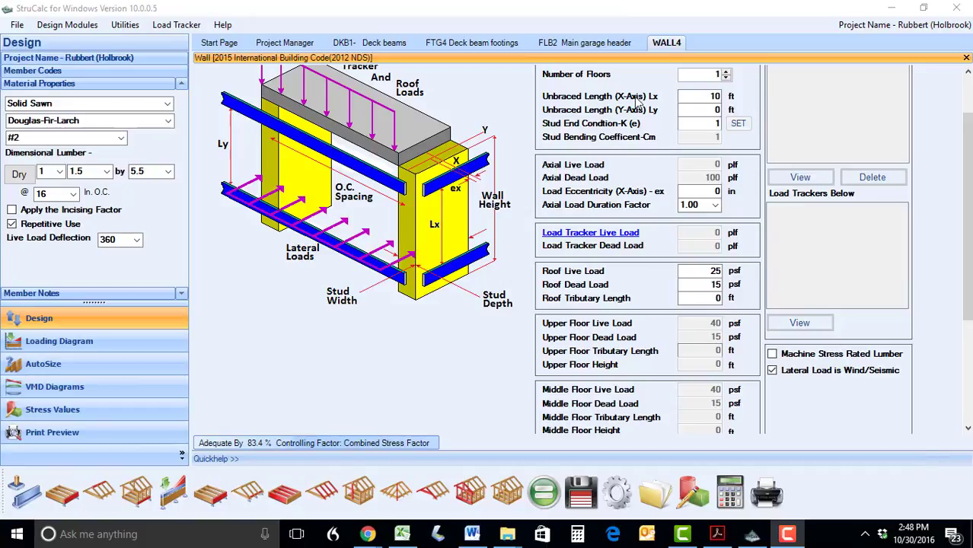
- Try WALL4 with three floors, ending with its number of floors set to 2
left_click(726, 73)
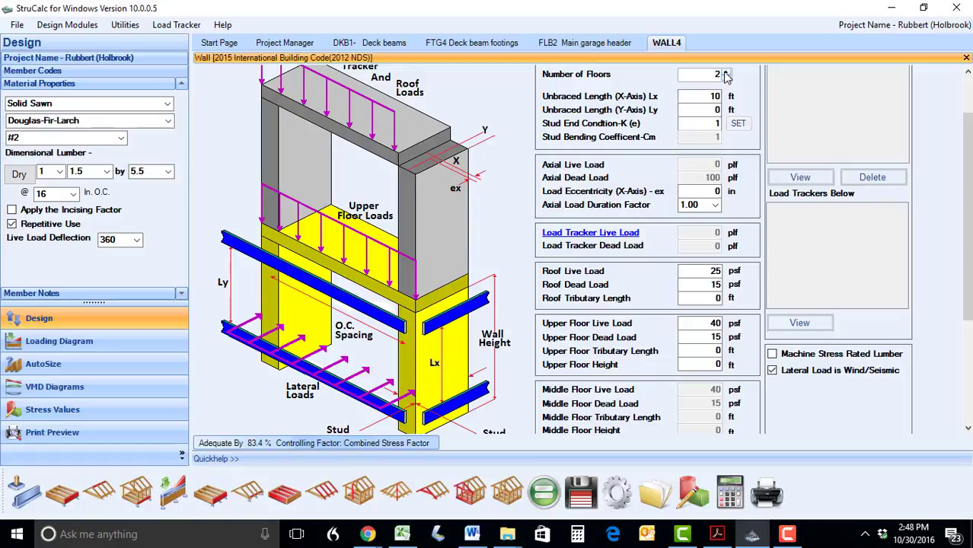
left_click(727, 72)
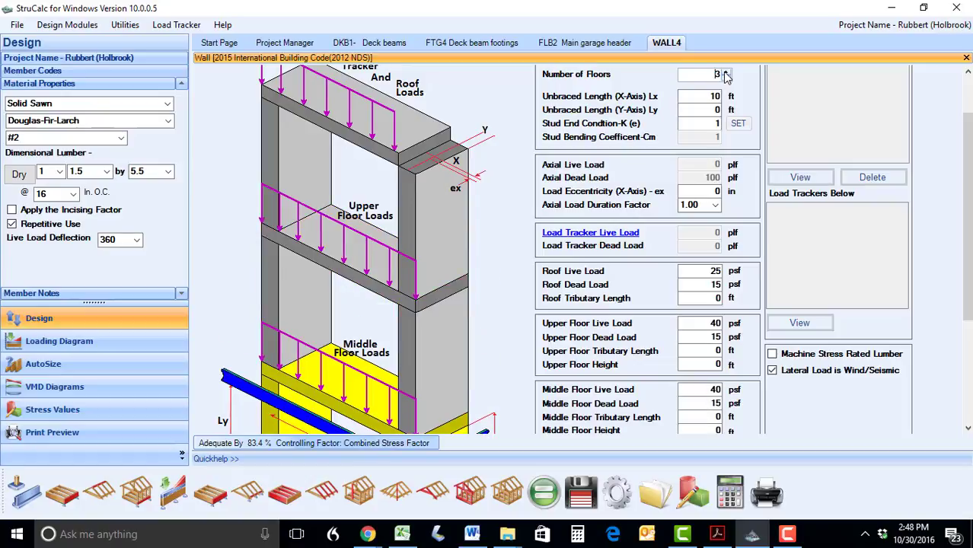
left_click(727, 78)
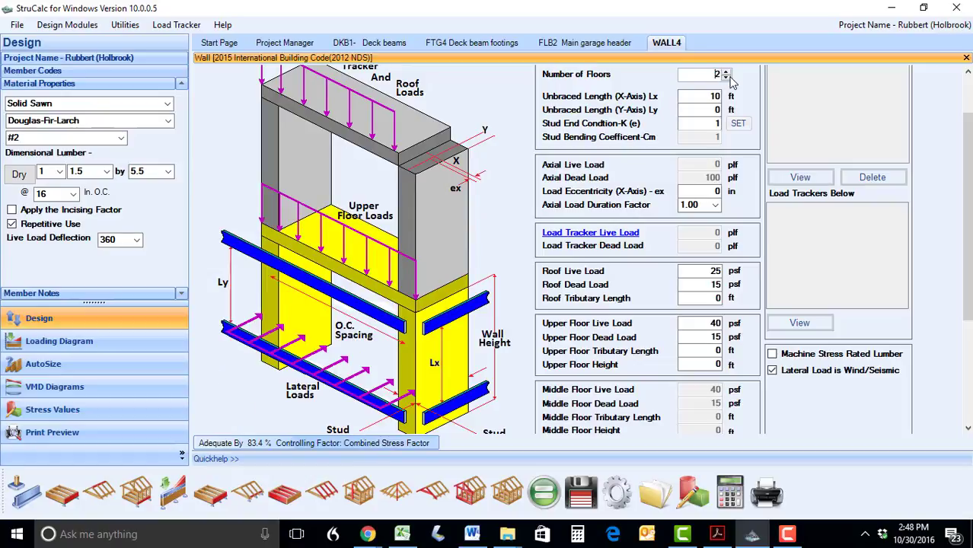
- Set WALL4's roof tributary length to 10 ft and its upper floor tributary length to 6 ft
left_click(704, 298)
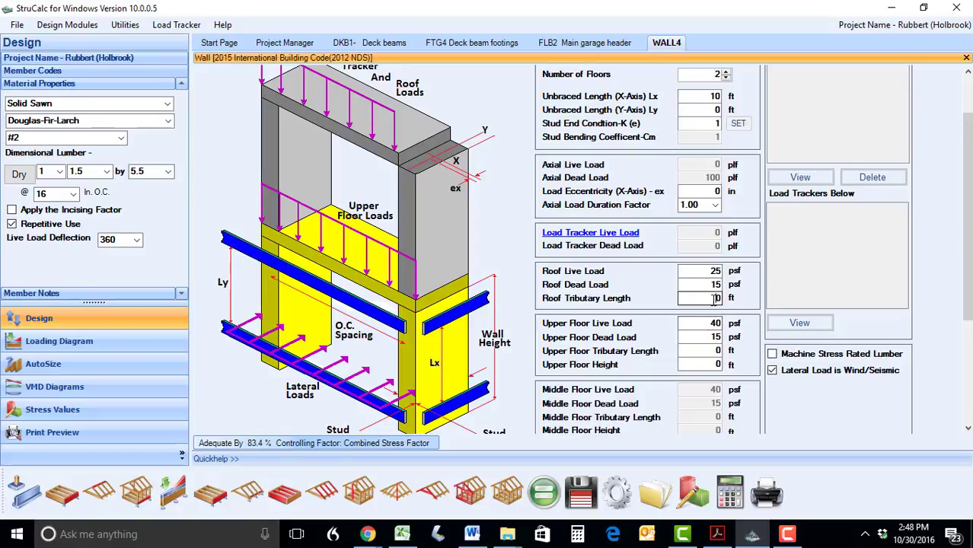
type("10")
left_click(712, 351)
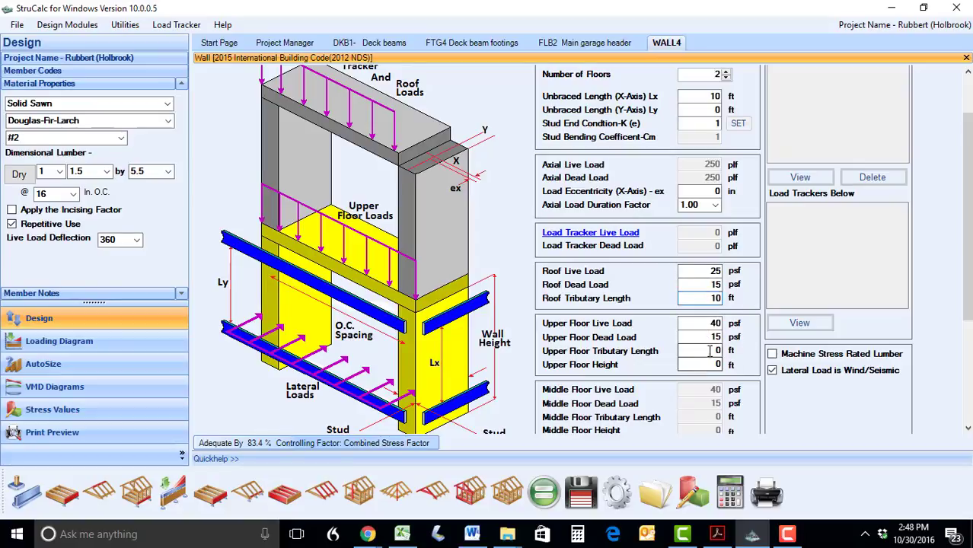
type("6")
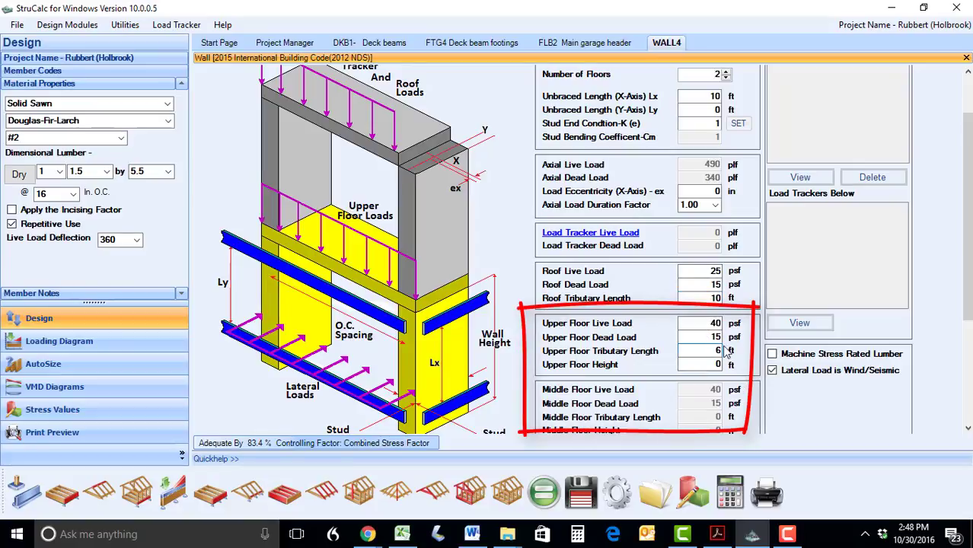
- Transfer reaction C of the JST2 Over family and BR3 joists to WALL4's load tracker live load and finish loading
left_click(604, 239)
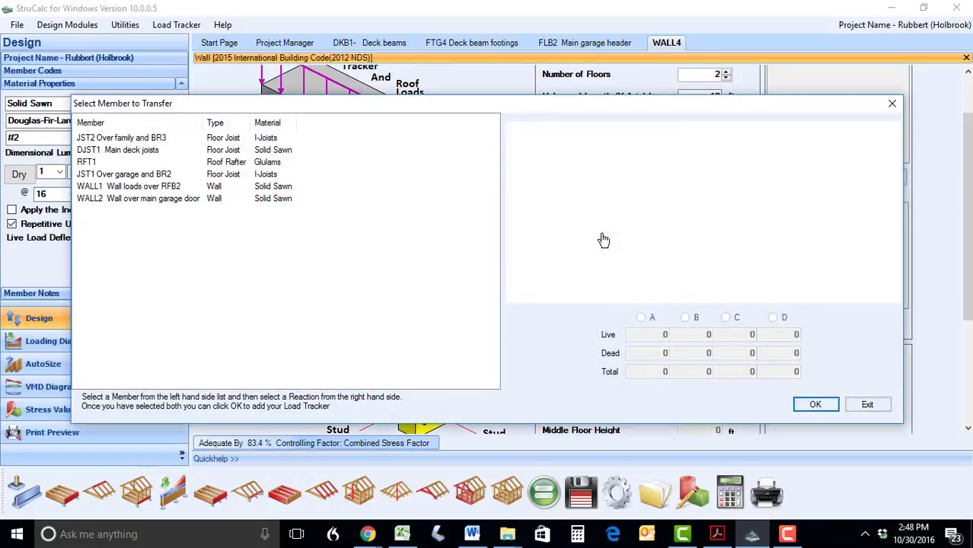
left_click(98, 138)
left_click(727, 319)
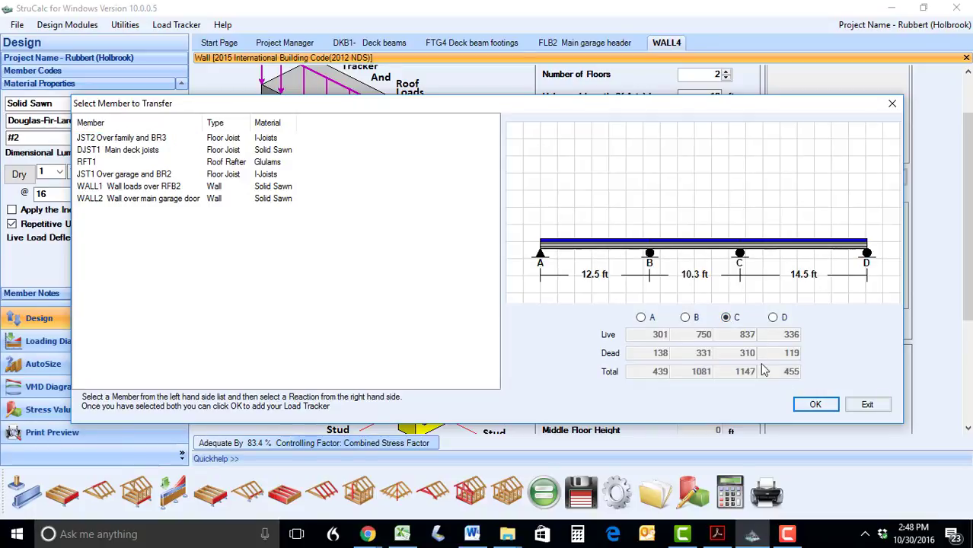
left_click(810, 404)
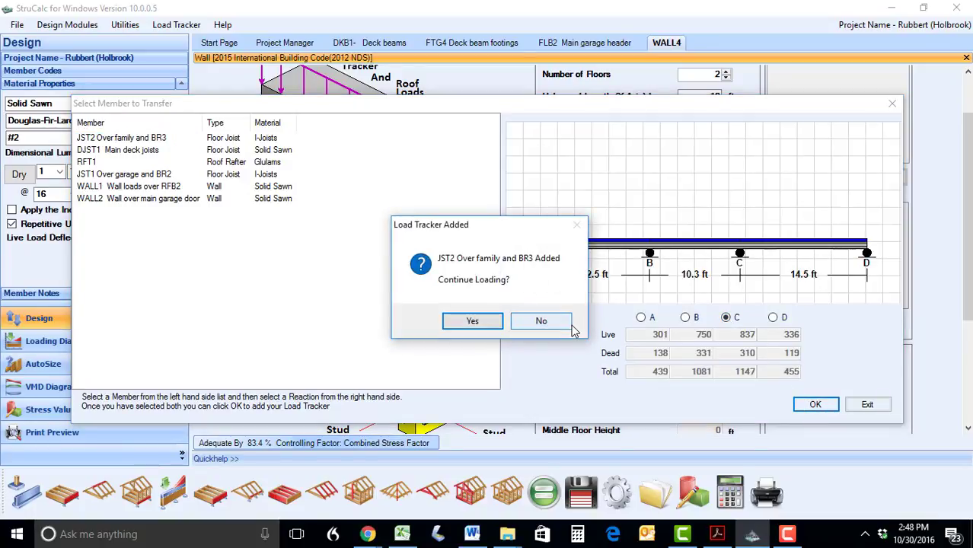
left_click(541, 321)
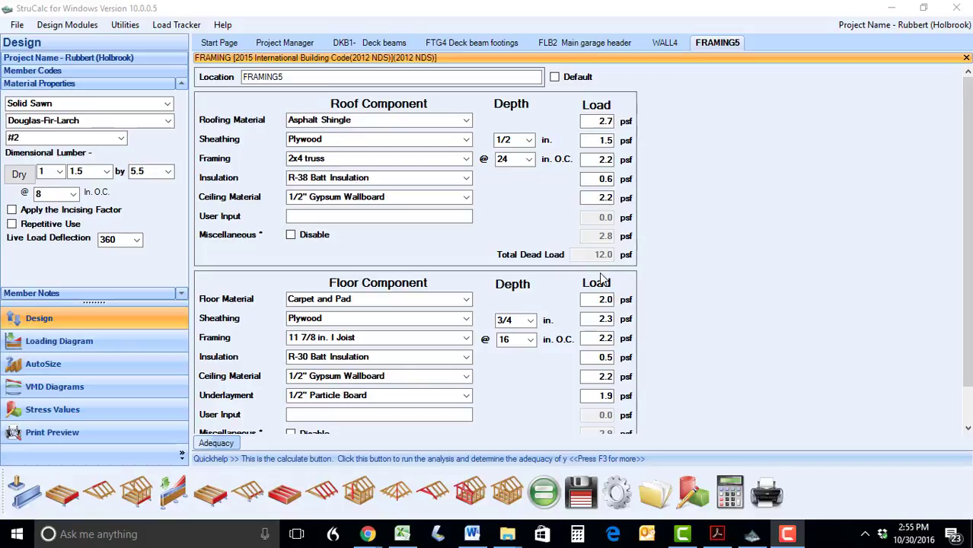
- Review the roofing material, sheathing and framing options available for FRAMING5's roof component
left_click(466, 121)
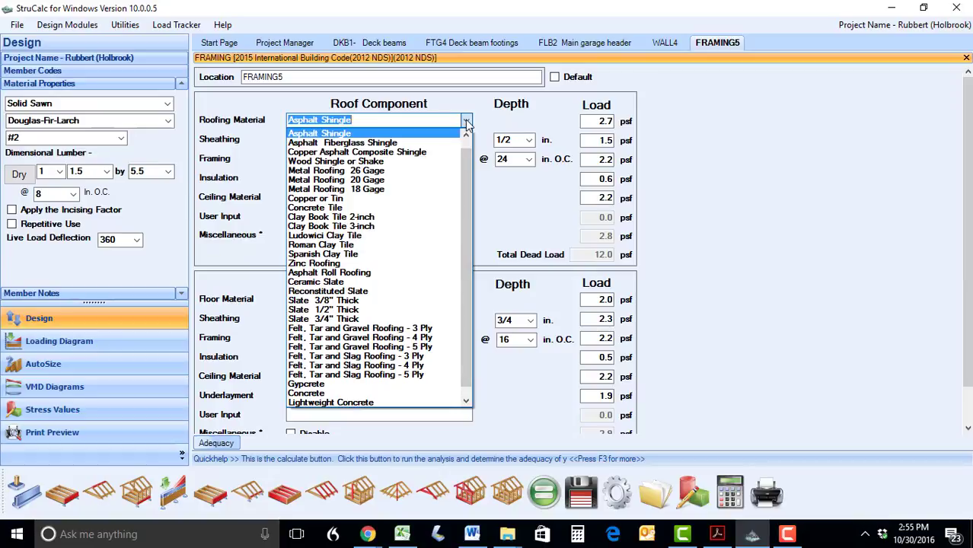
left_click(466, 121)
left_click(467, 140)
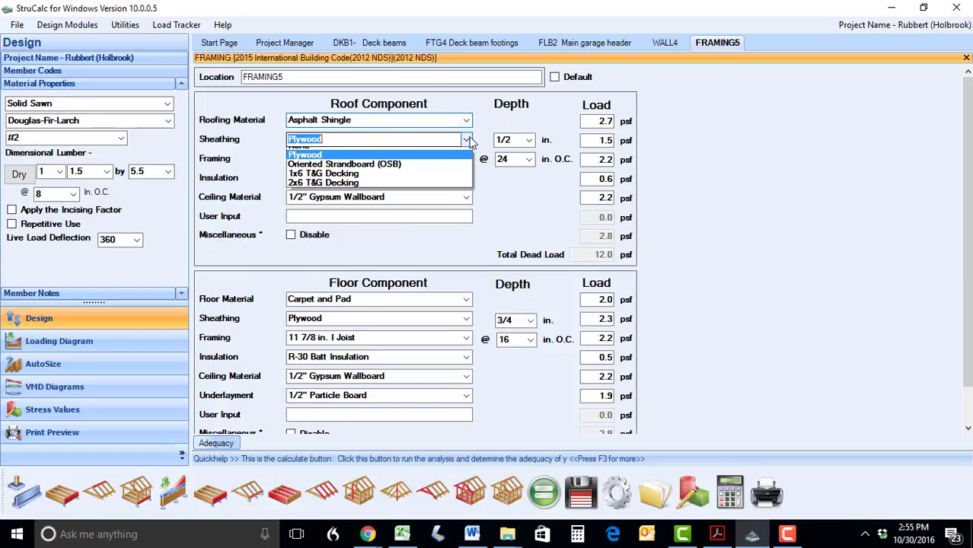
left_click(468, 141)
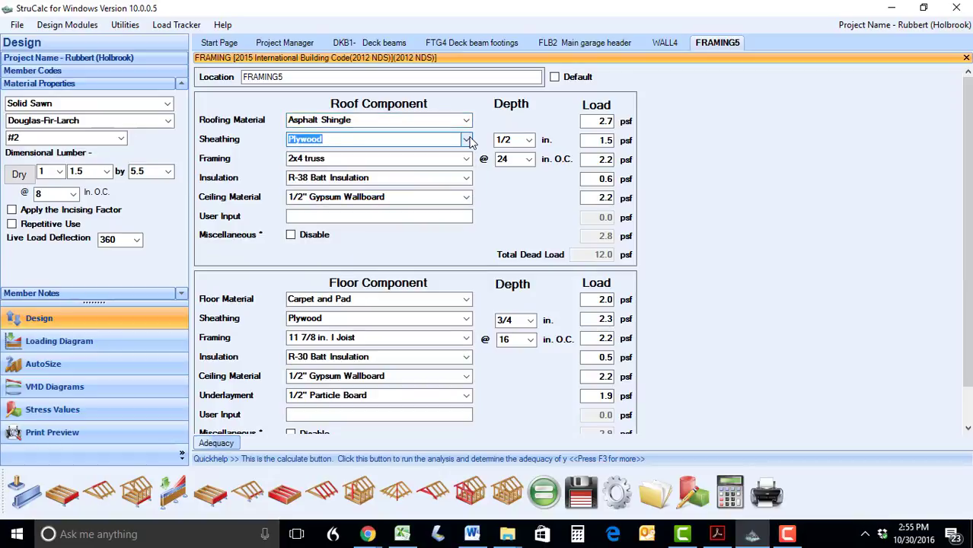
left_click(468, 158)
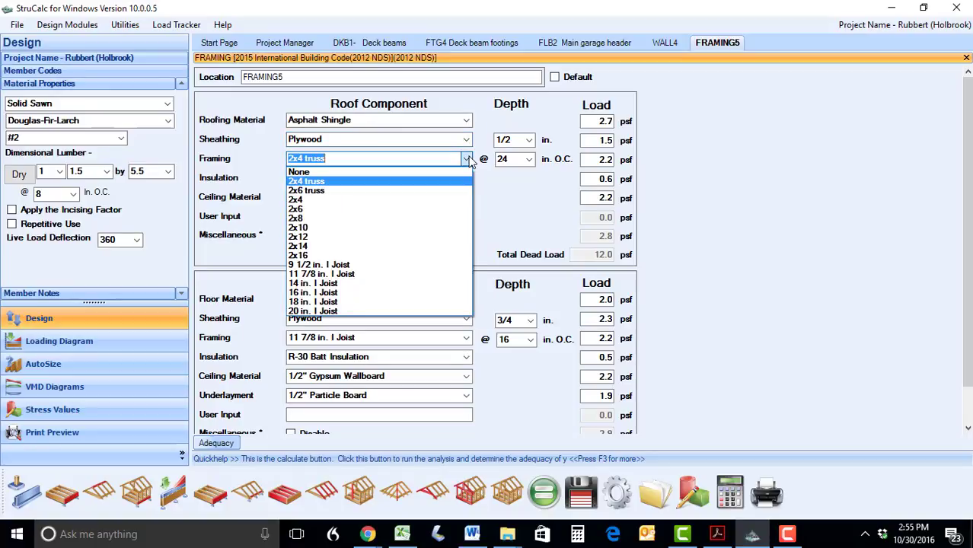
left_click(464, 163)
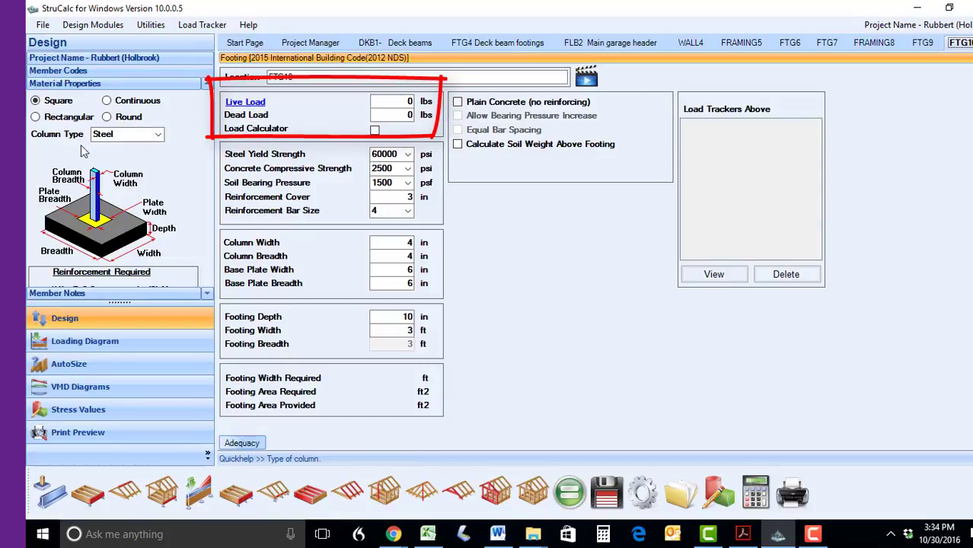
- Try a rectangular FTG10, make it round, and transfer reaction B of the RFB1 RV Garage door header to its live load
left_click(36, 119)
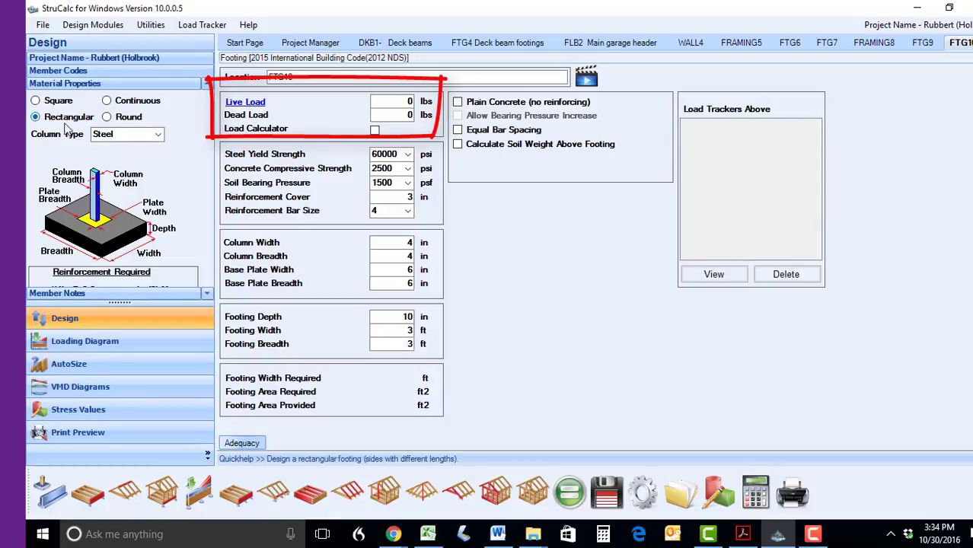
left_click(107, 118)
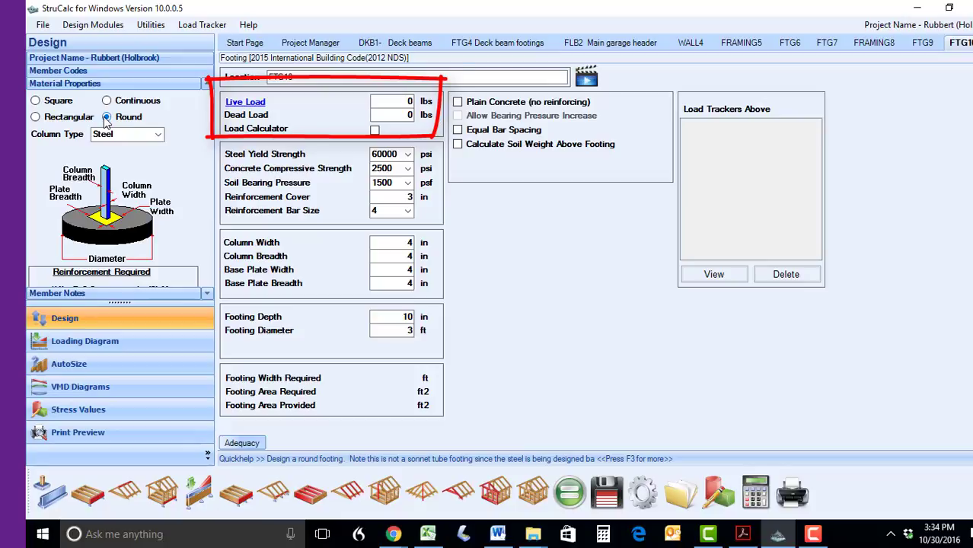
left_click(229, 108)
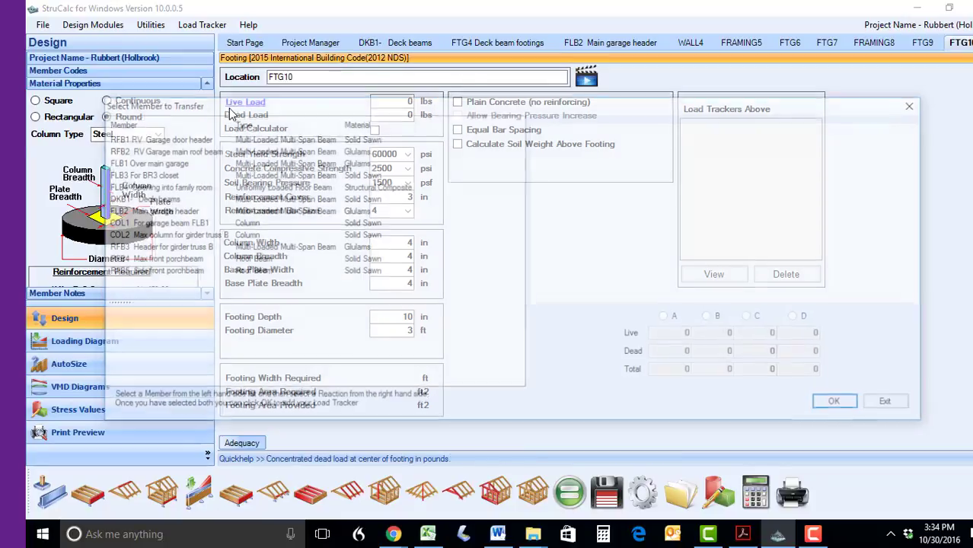
left_click(146, 138)
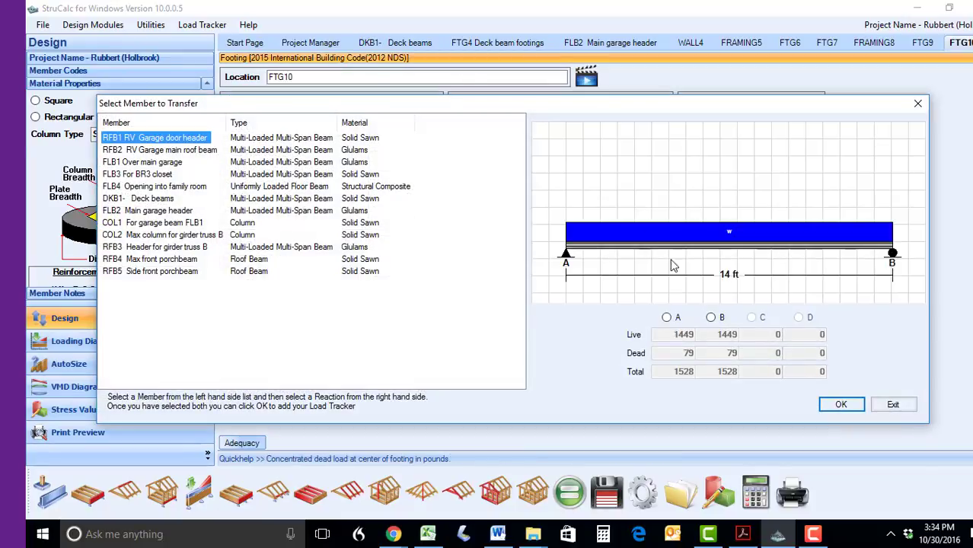
left_click(711, 317)
left_click(832, 406)
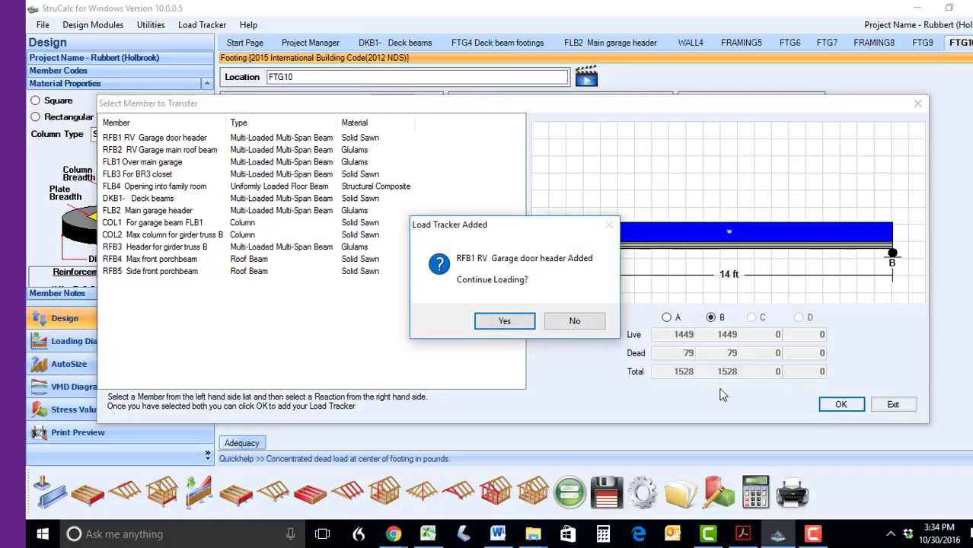
left_click(567, 320)
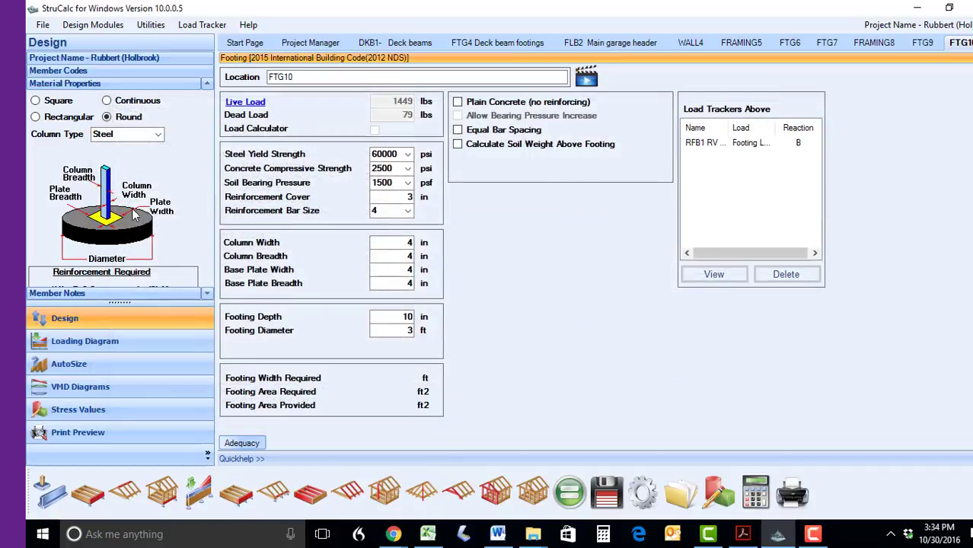
- Change FTG10 to a continuous footing and try to transfer the WALL1 loads over RFB2 to its live load
left_click(107, 100)
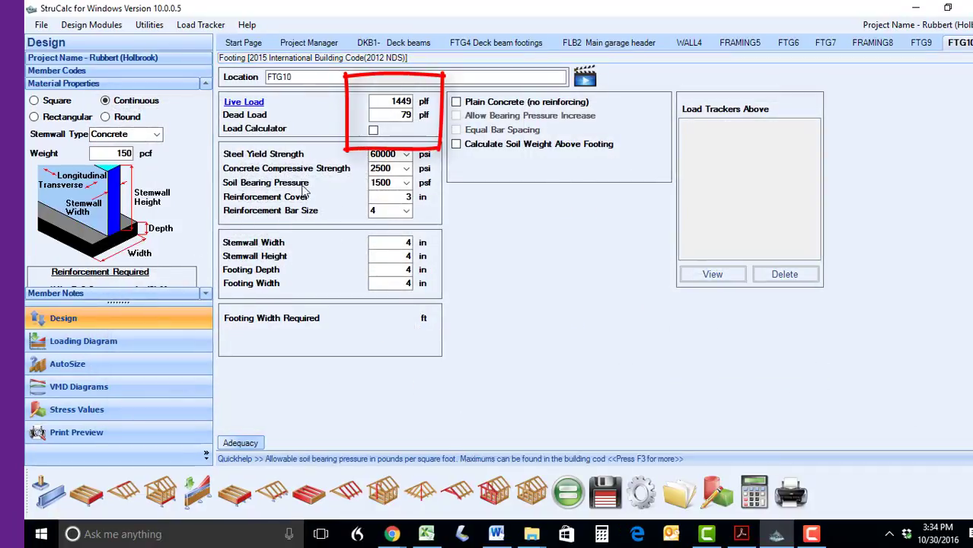
left_click(244, 102)
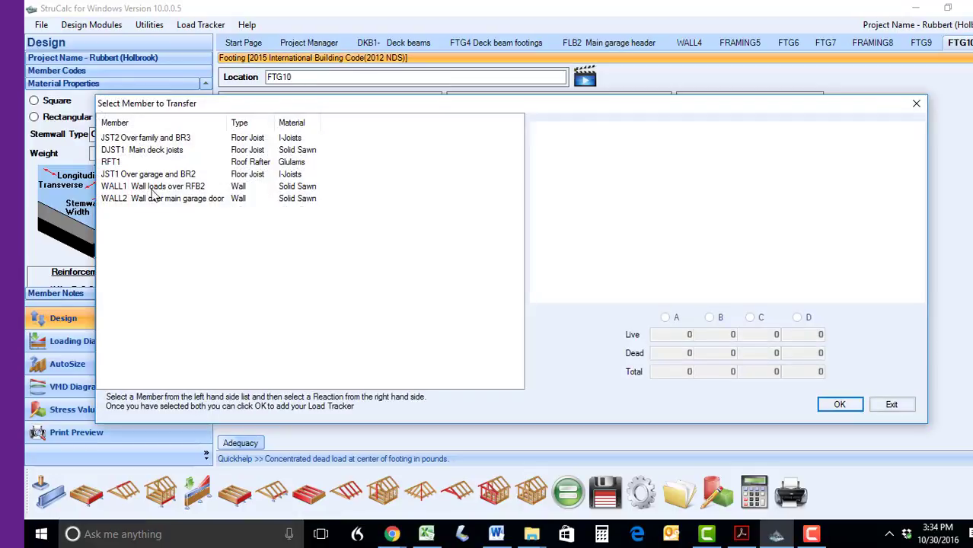
left_click(130, 189)
left_click(834, 404)
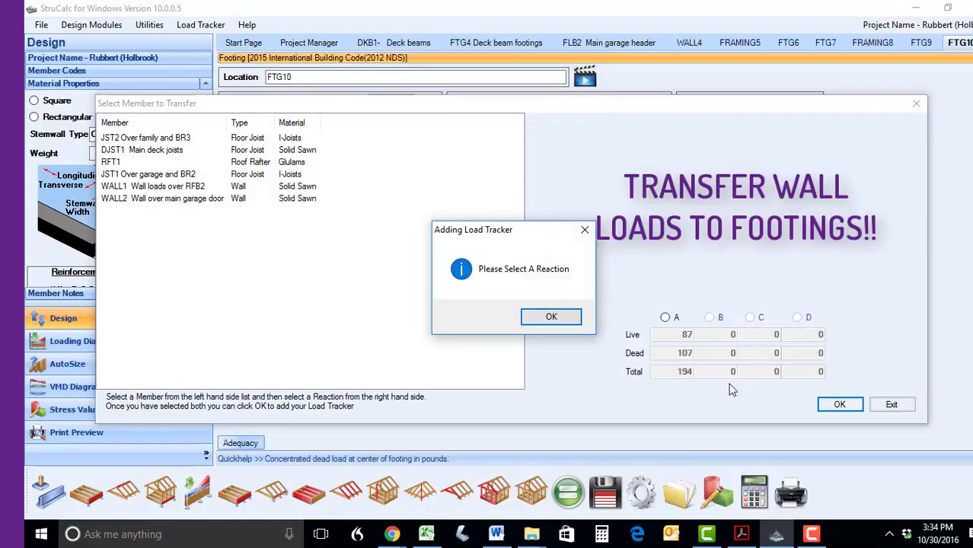
left_click(567, 317)
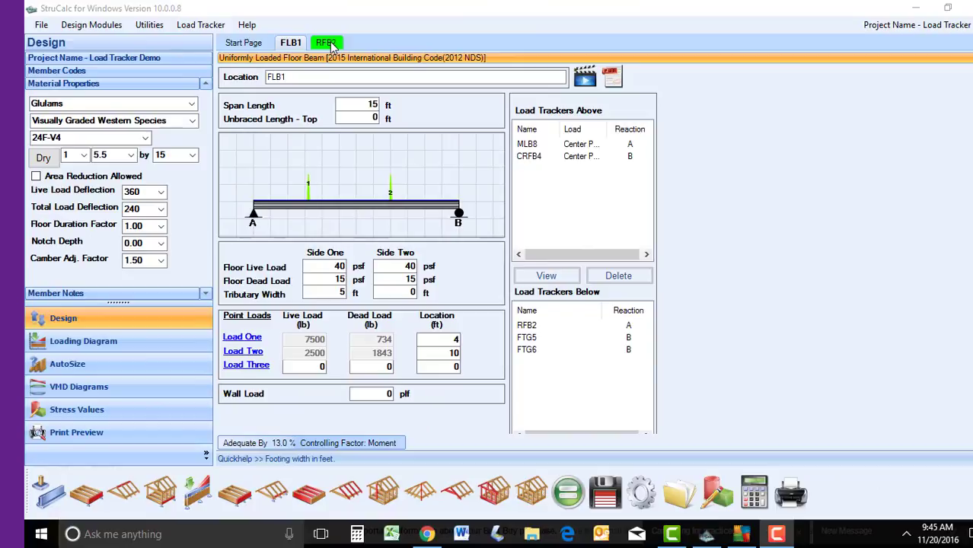
- Open the RFB2 member in the Load Tracker Demo project
left_click(328, 44)
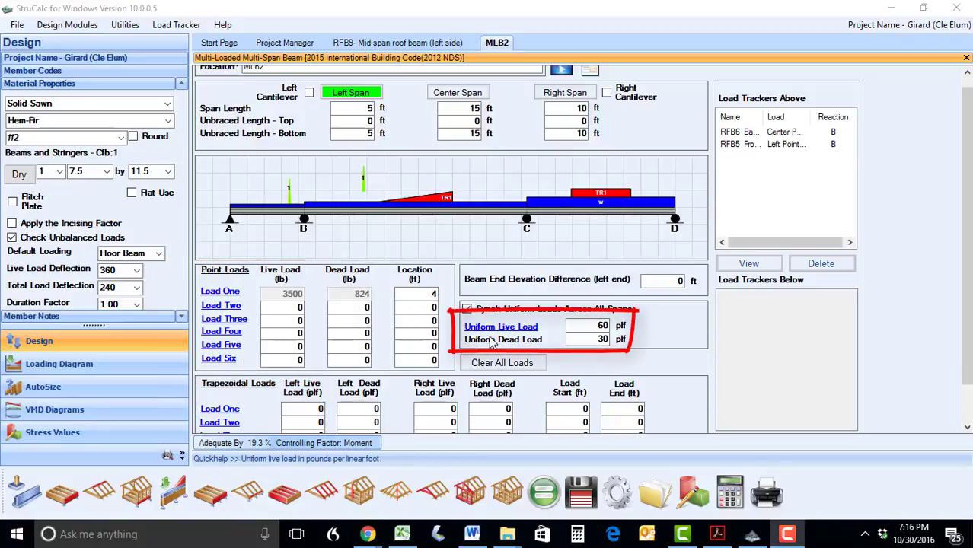
- Set MLB2's synchronized uniform live load to 100 plf and try the Roof Beam default loading, ending with Deck Beam
scroll(969, 308, "down", 1)
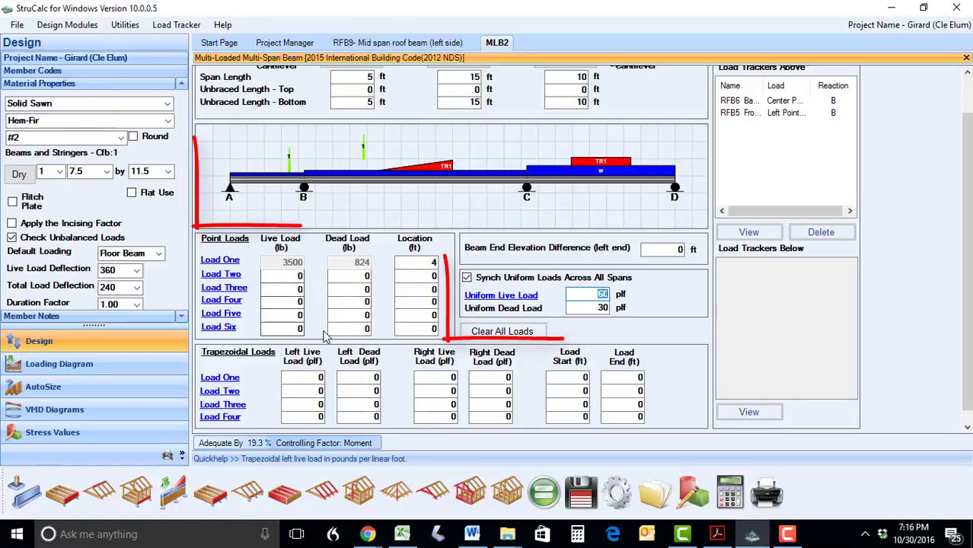
type("100")
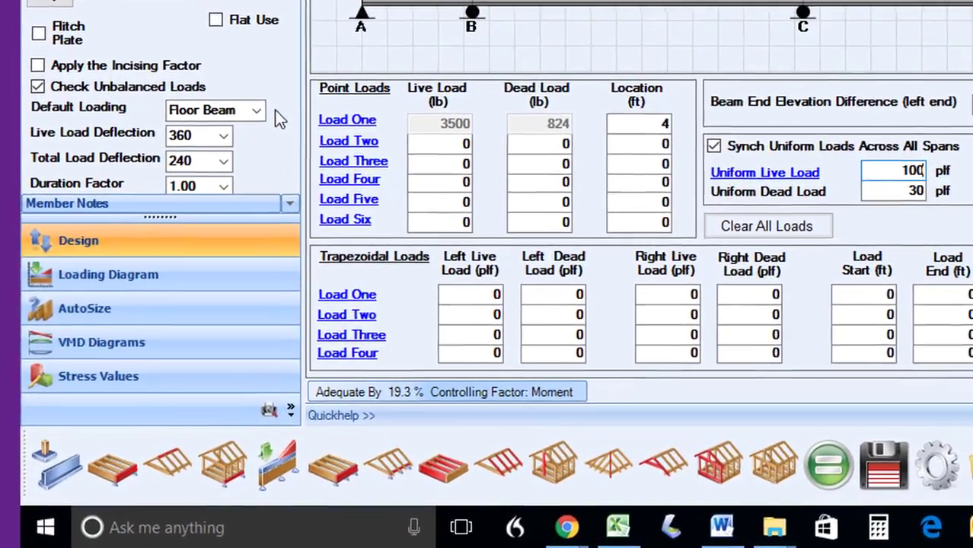
left_click(257, 111)
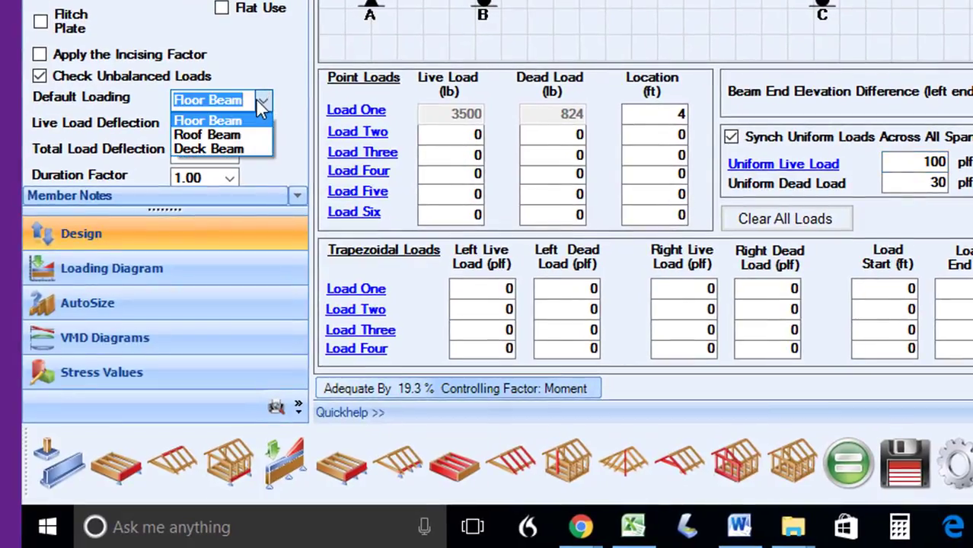
left_click(234, 137)
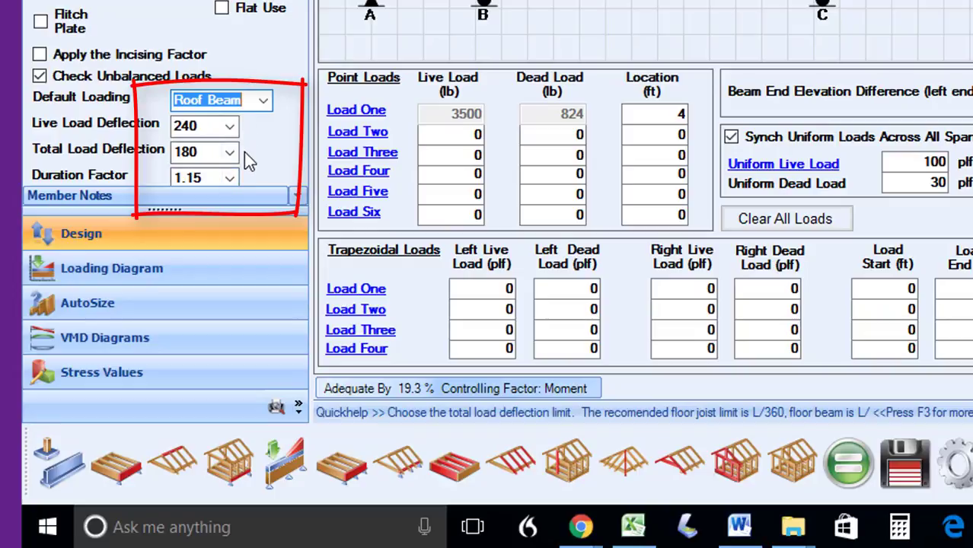
left_click(262, 100)
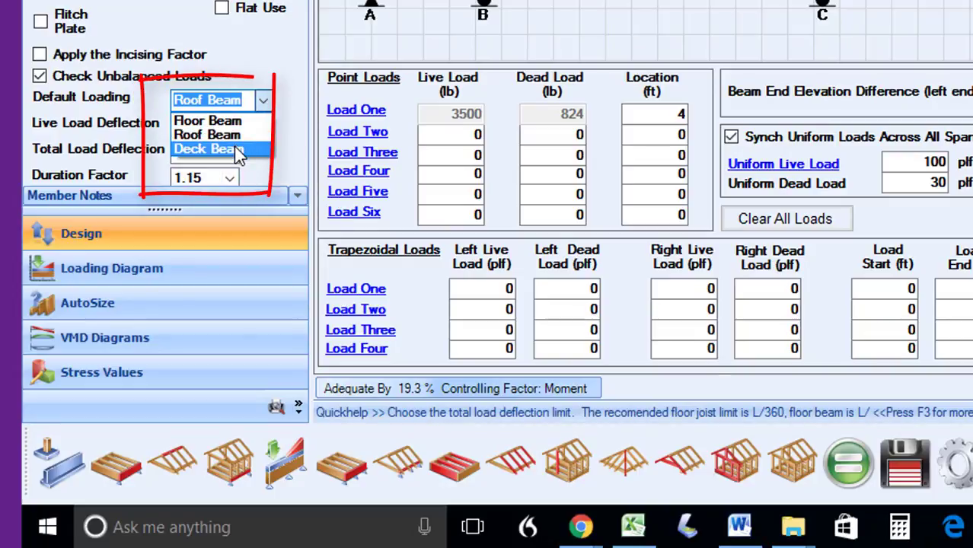
left_click(235, 149)
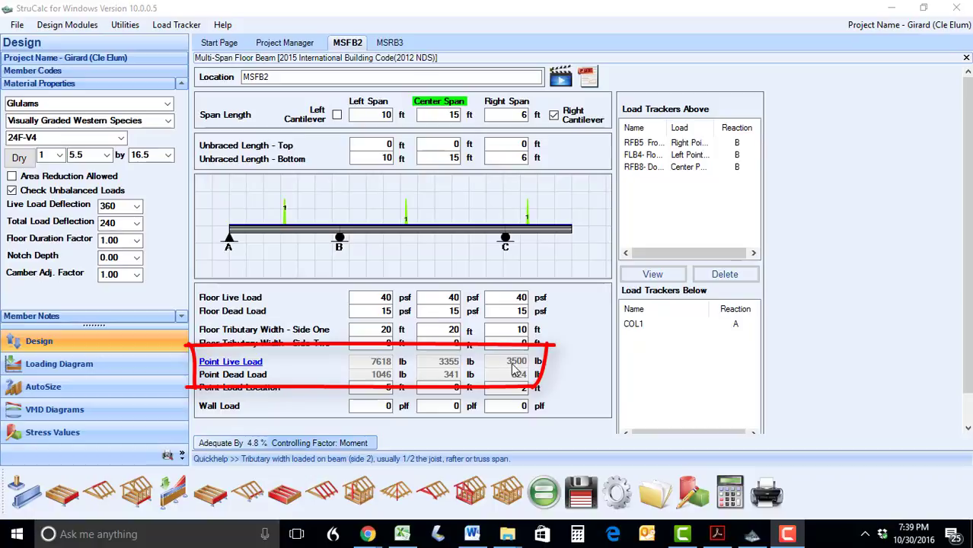
- Open the MSRB3 member of the Girard project
left_click(389, 42)
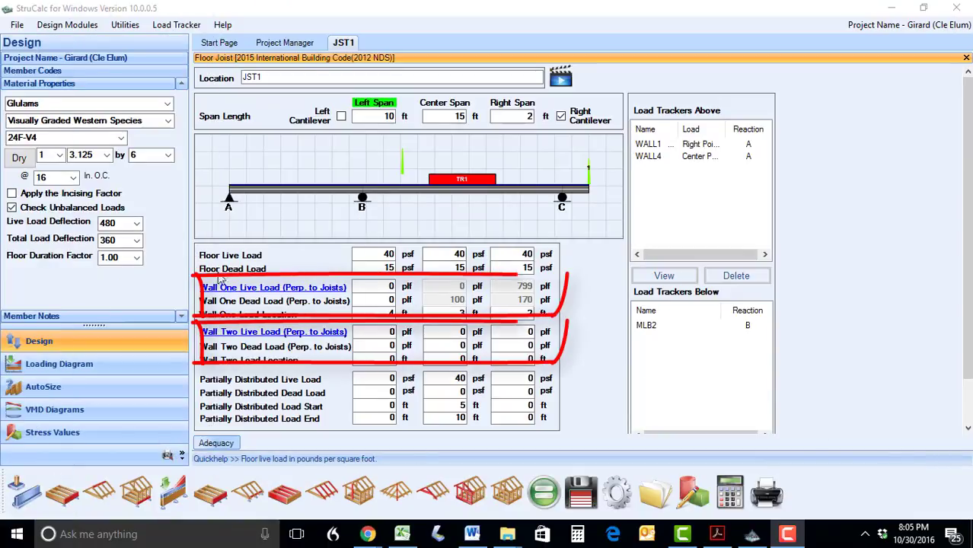
- Transfer reaction A of WALL1 Along Dormers to the Wall One load on JST1's left span and finish loading
left_click(318, 299)
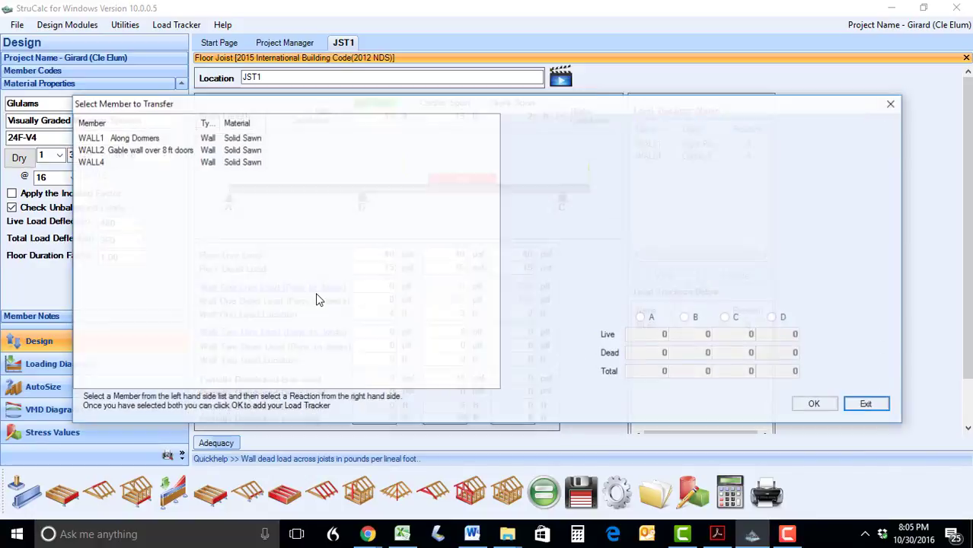
left_click(95, 139)
left_click(641, 317)
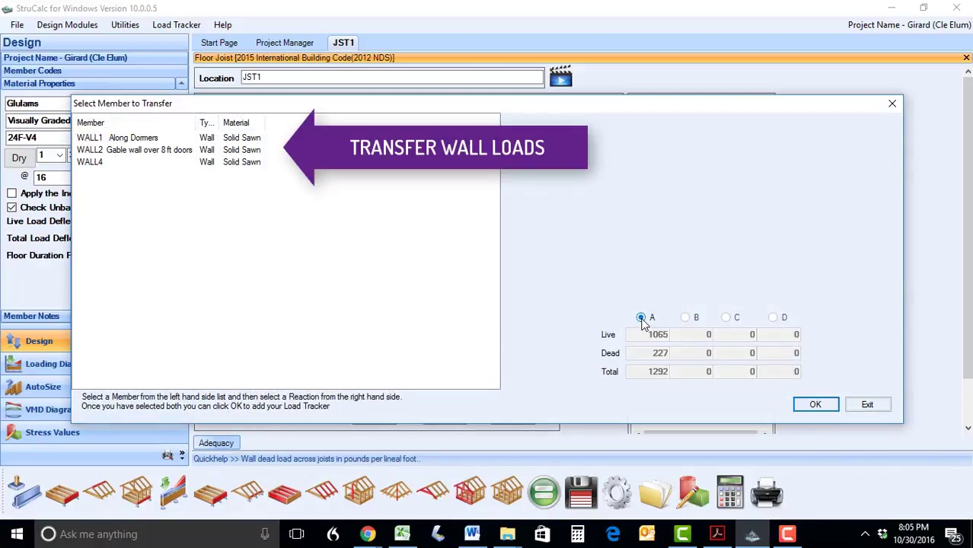
left_click(817, 406)
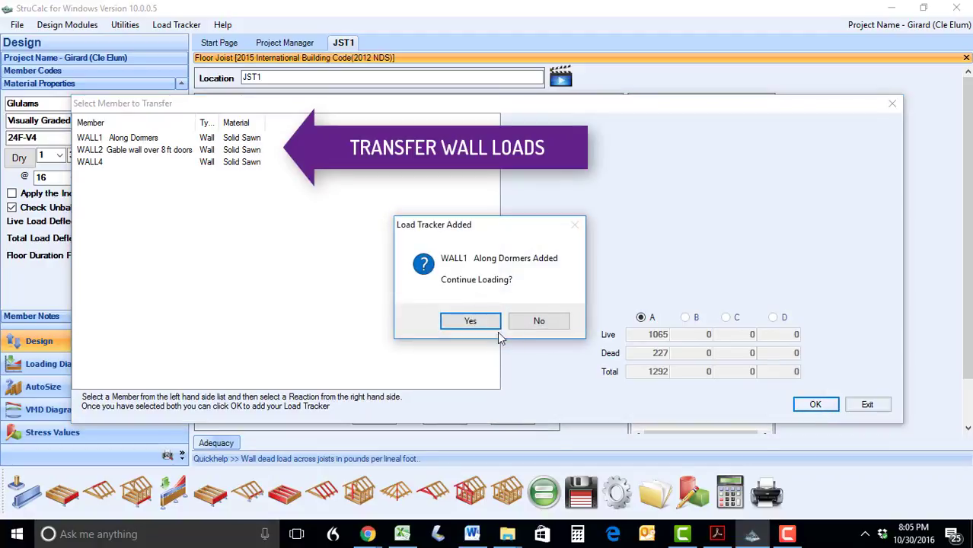
left_click(538, 323)
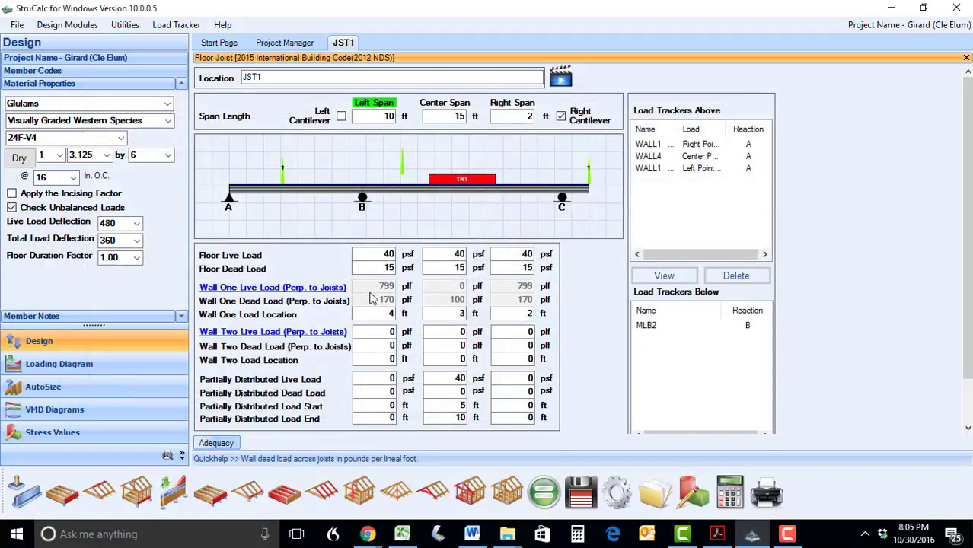
left_click(391, 317)
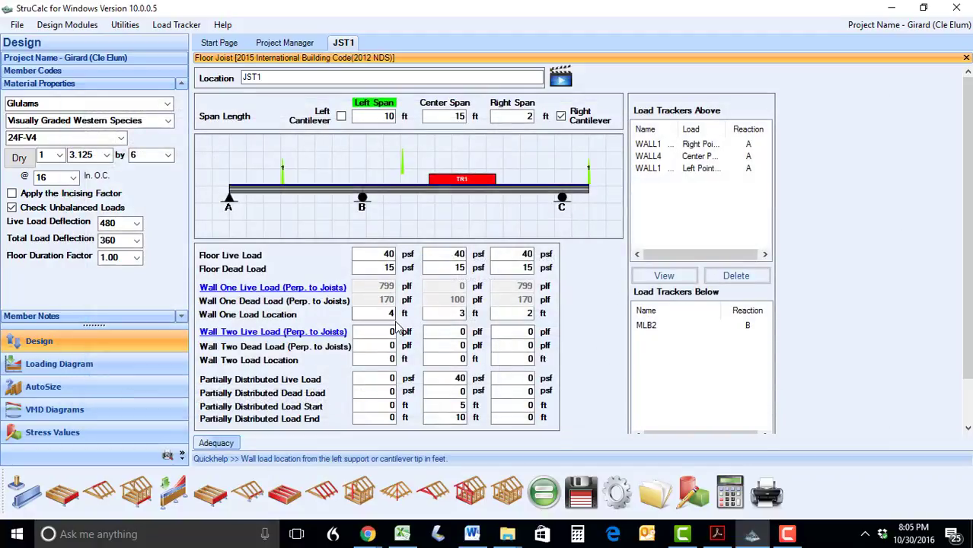
left_click(450, 313)
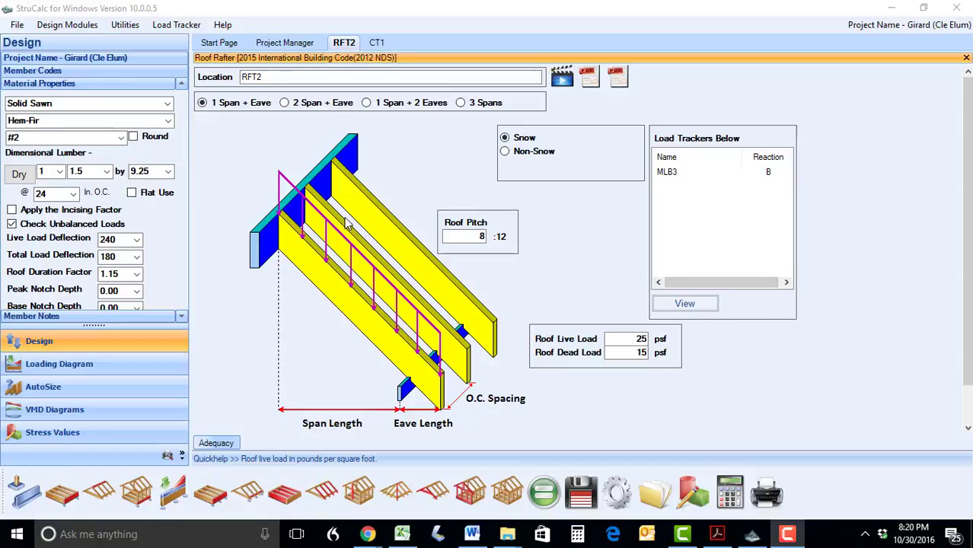
- Try RFT2's 1 Span + 2 Eaves and 2 Span + Eave layouts, ending with 3 Spans, and open collar tie CT1
left_click(366, 104)
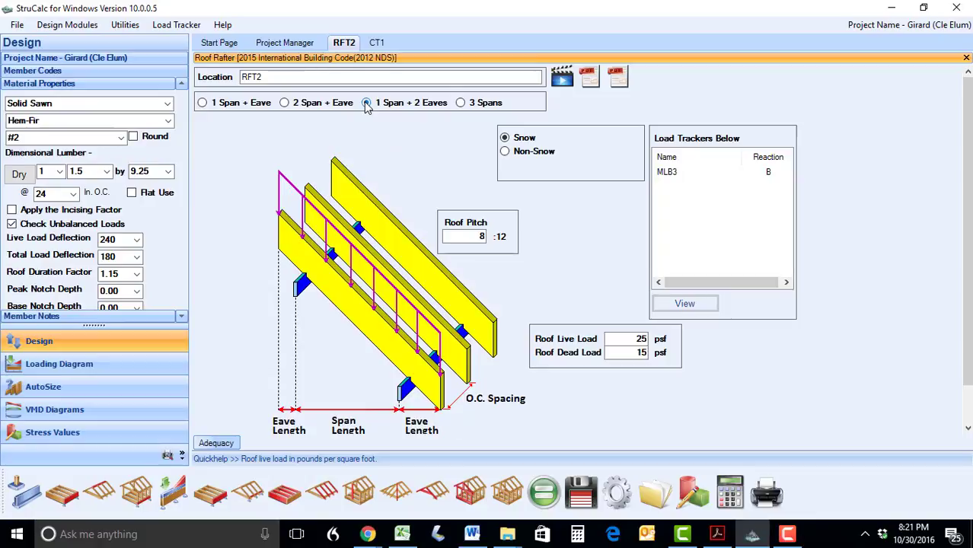
left_click(285, 103)
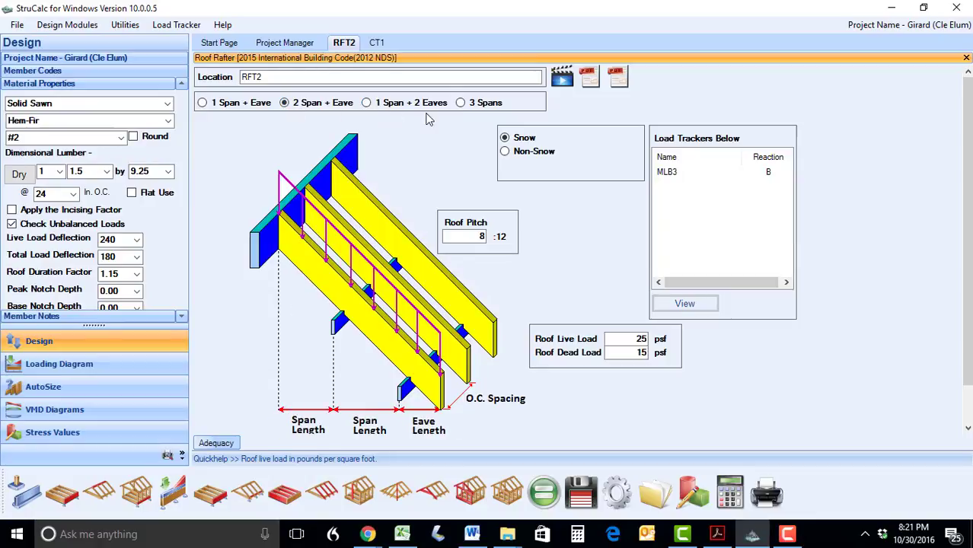
left_click(461, 105)
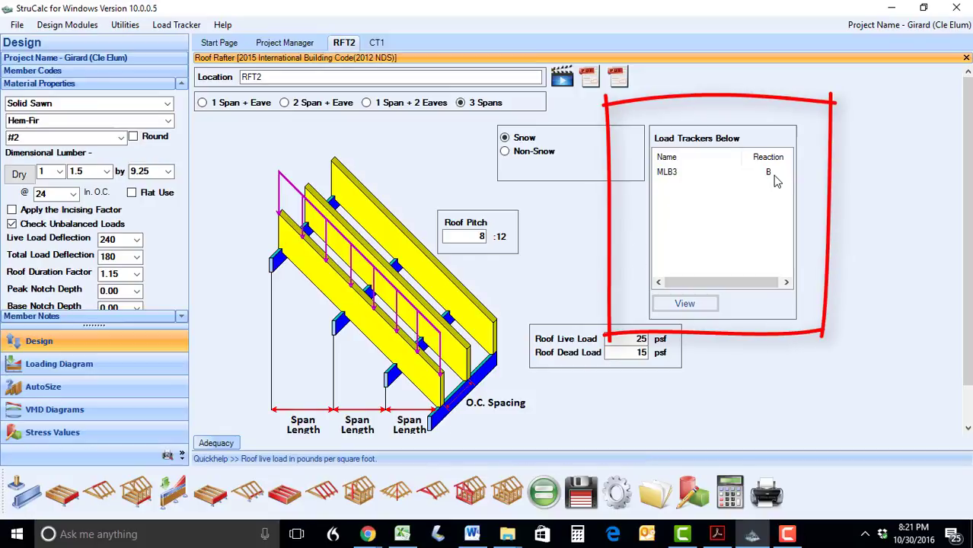
left_click(377, 43)
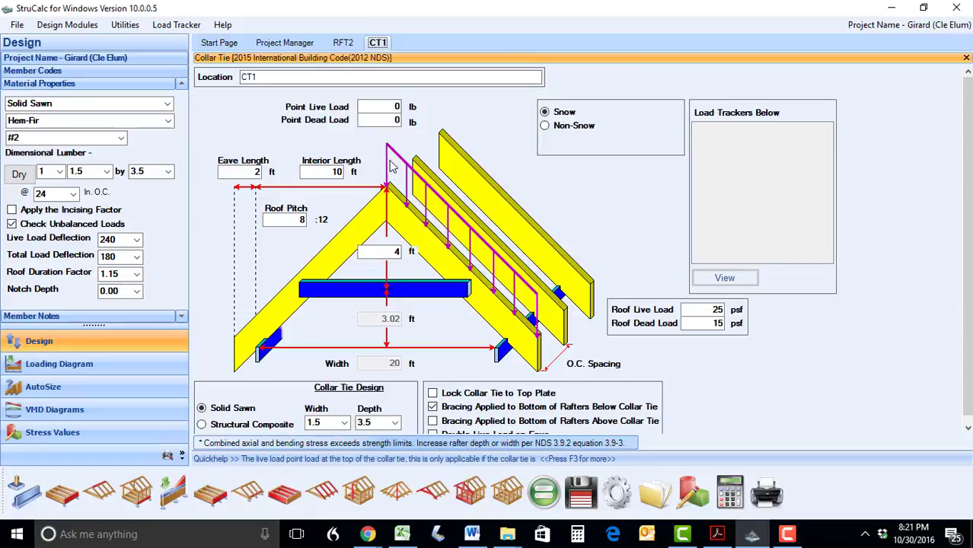